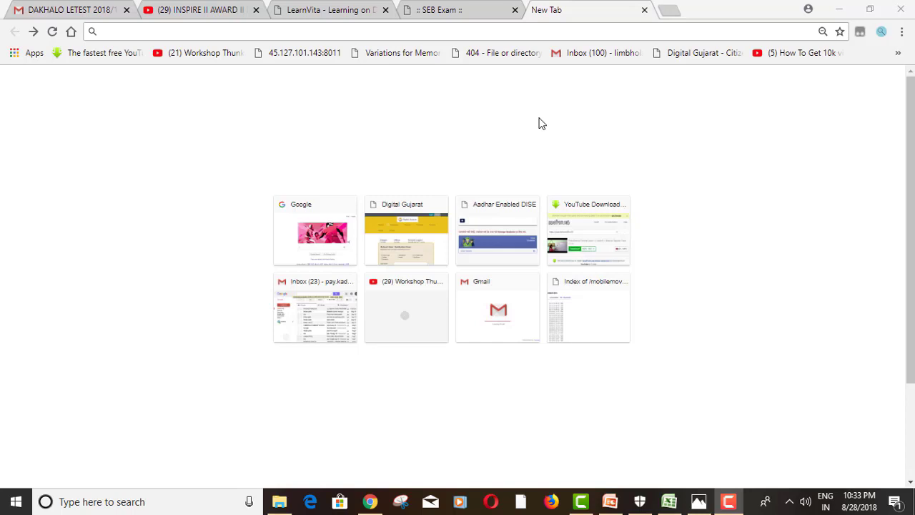
# Google 'readtome', switch to the 'read to me english helper' suggestion, and open the RightToRead result
pyautogui.click(306, 243)
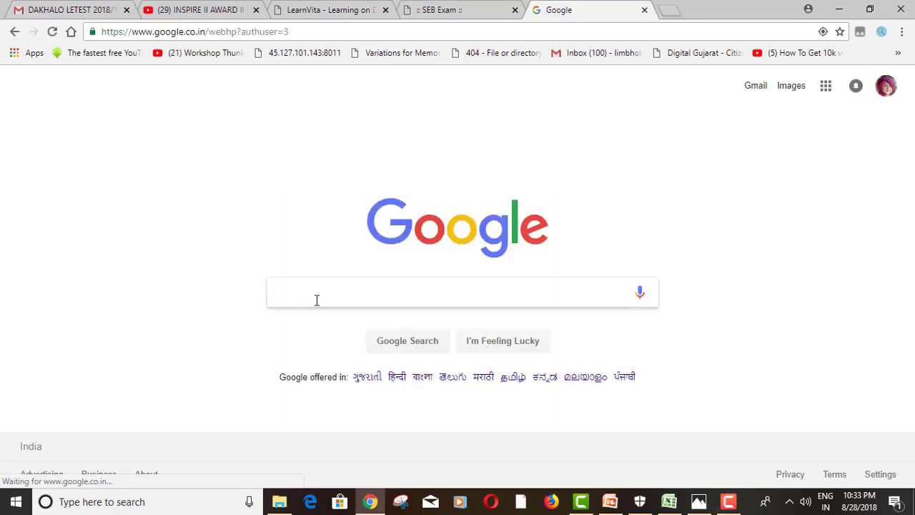
pyautogui.click(317, 300)
pyautogui.write('read')
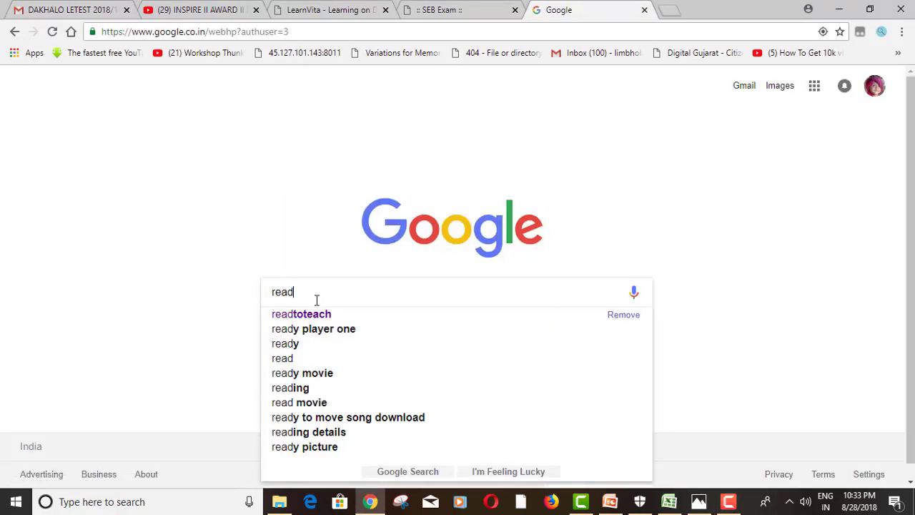
pyautogui.write('tome')
pyautogui.press('Return')
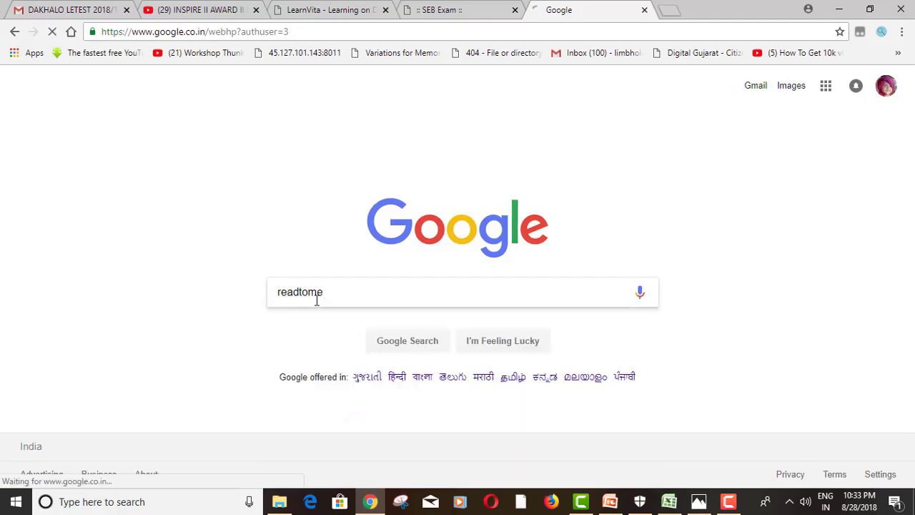
pyautogui.click(174, 130)
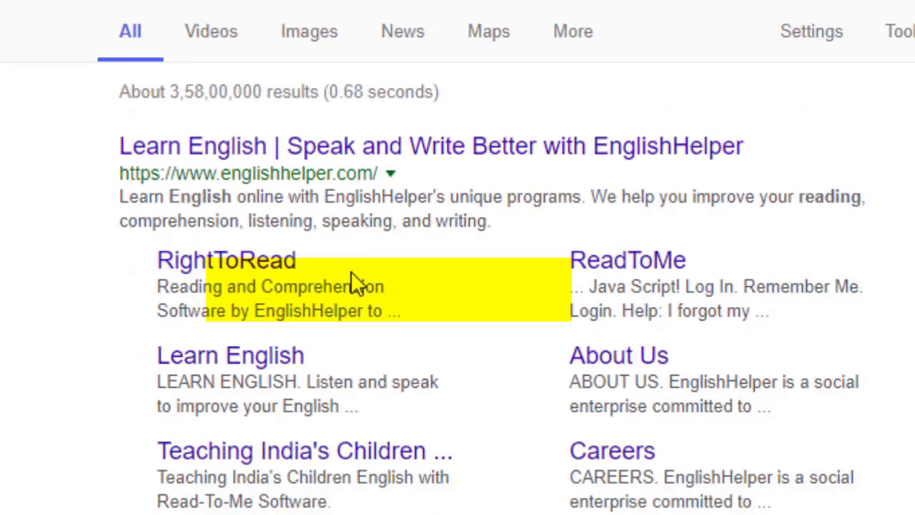
pyautogui.click(357, 297)
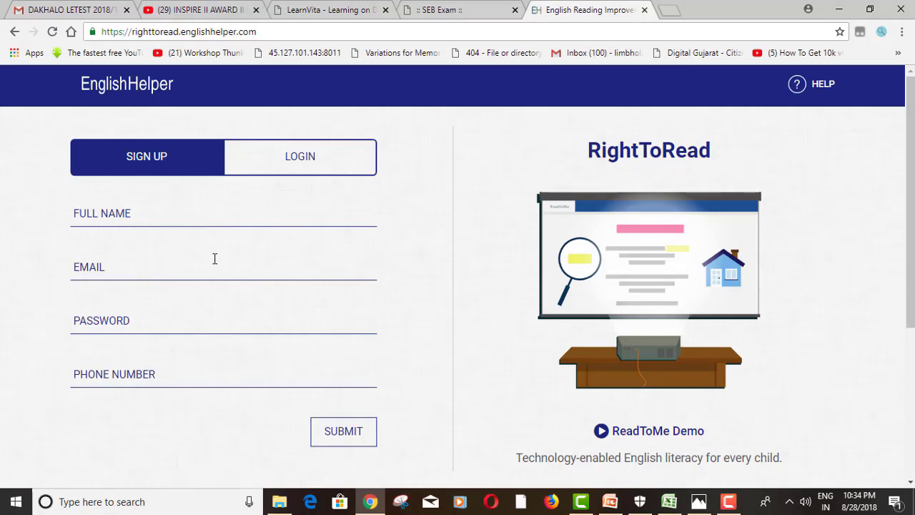
# Enter the school's name, e-mail address, a password and phone number, then submit the sign-up form
pyautogui.click(178, 214)
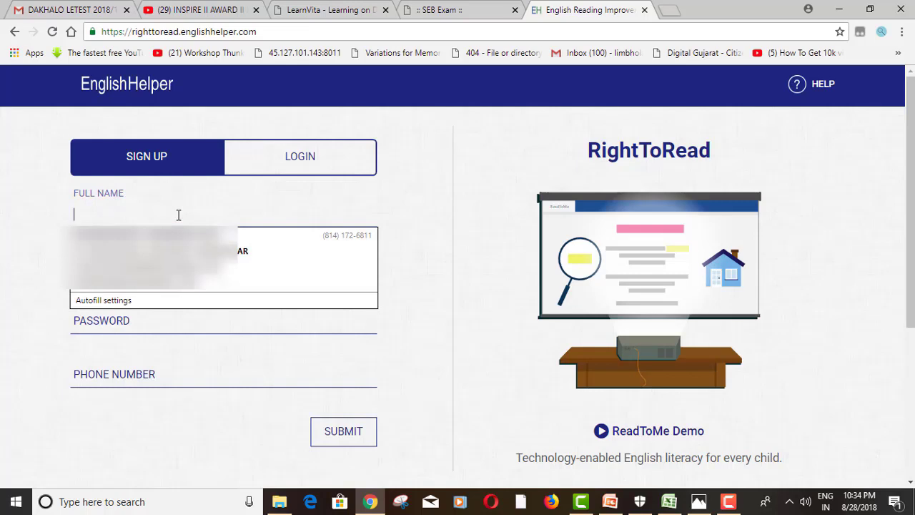
pyautogui.write('limbhola ')
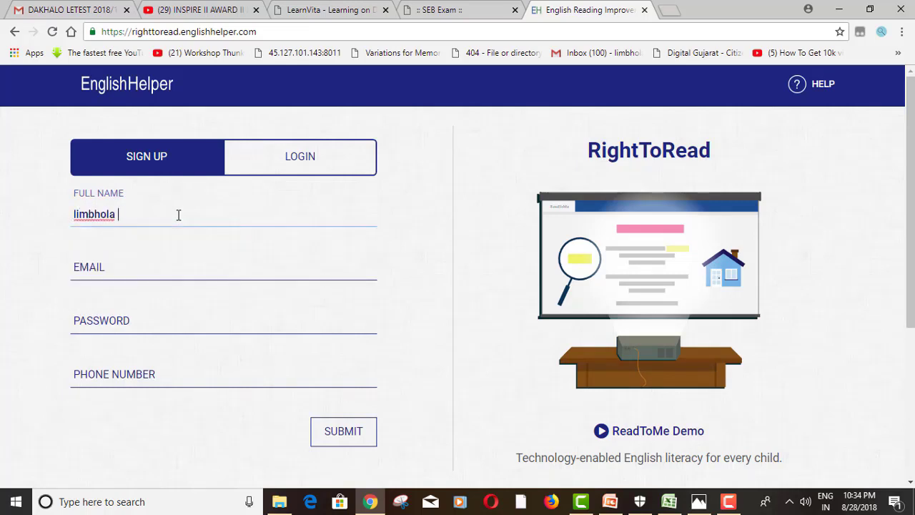
pyautogui.write('primary school')
pyautogui.press('Tab')
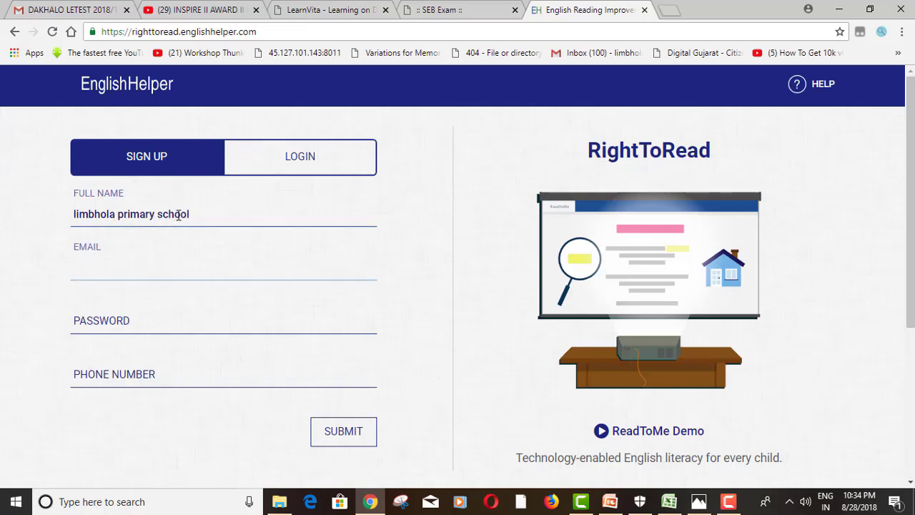
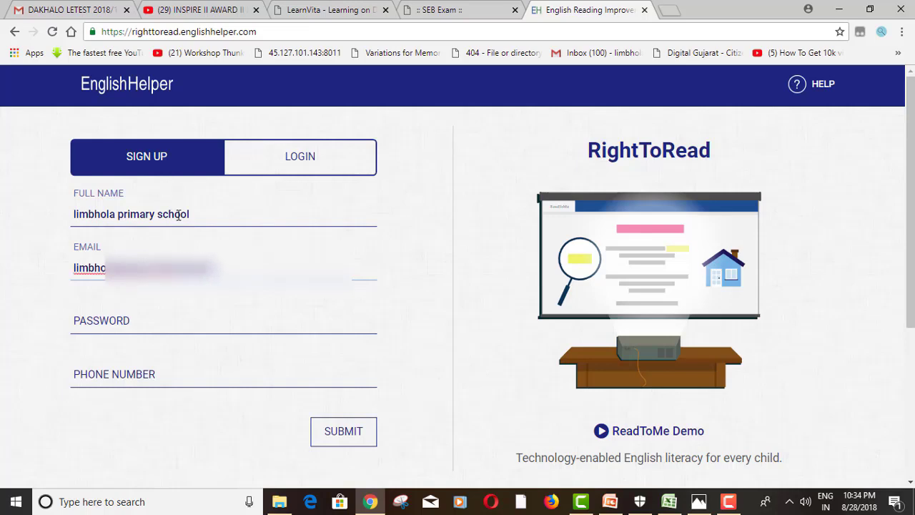
pyautogui.click(164, 325)
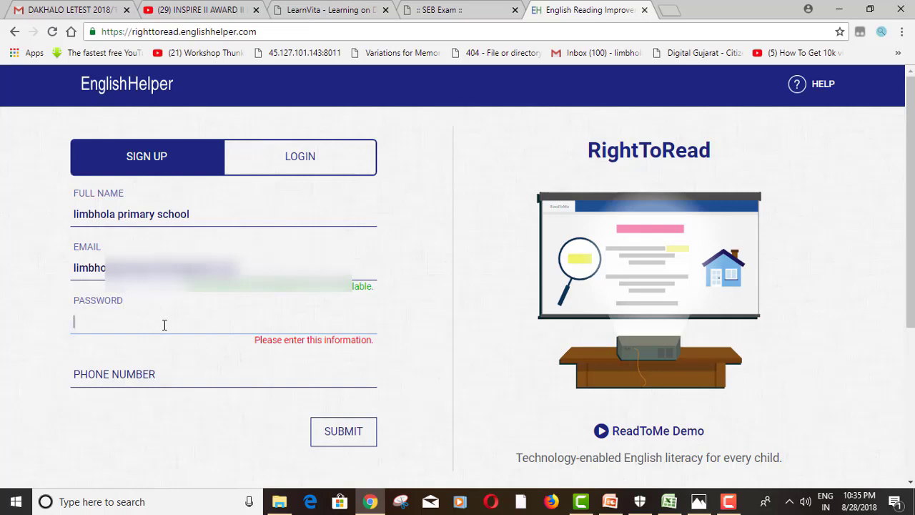
pyautogui.write('••••••••••••')
pyautogui.press('Tab')
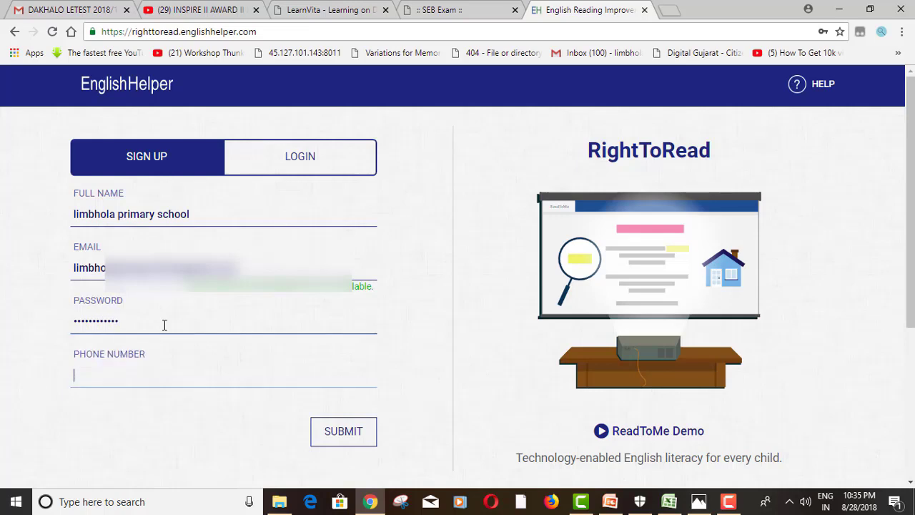
pyautogui.write('8')
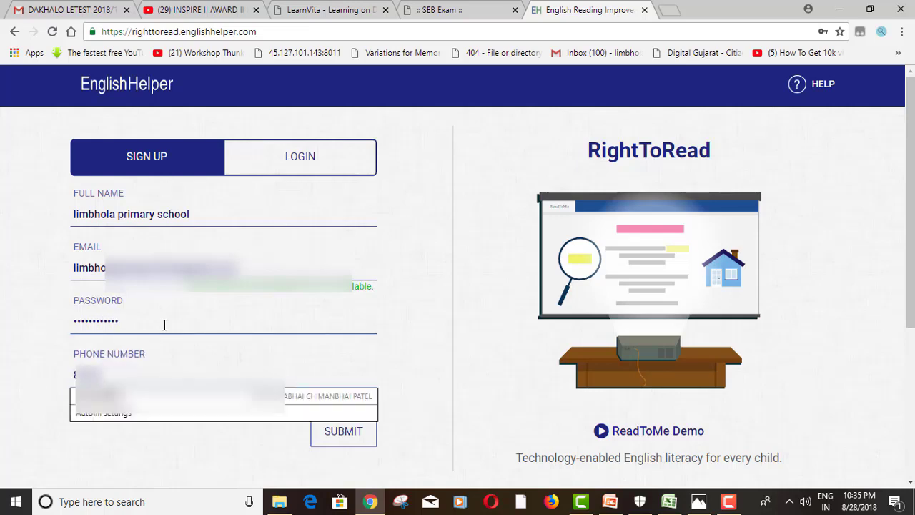
pyautogui.write('00000')
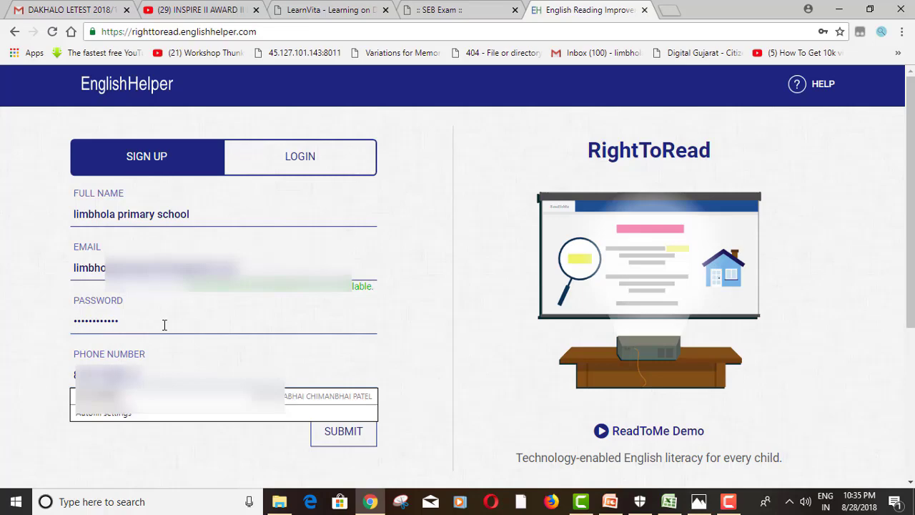
pyautogui.click(315, 434)
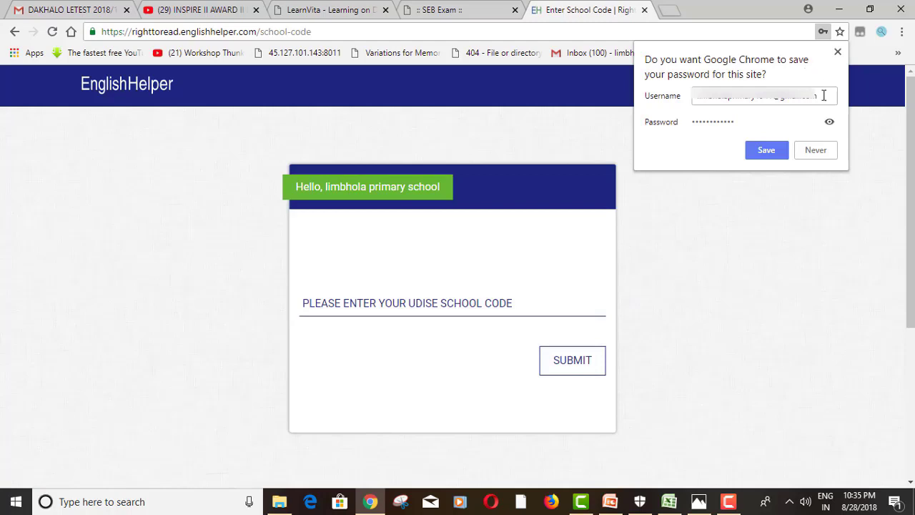
# Decline Chrome's offer to save the password and submit the school's UDISE code for lookup
pyautogui.click(816, 150)
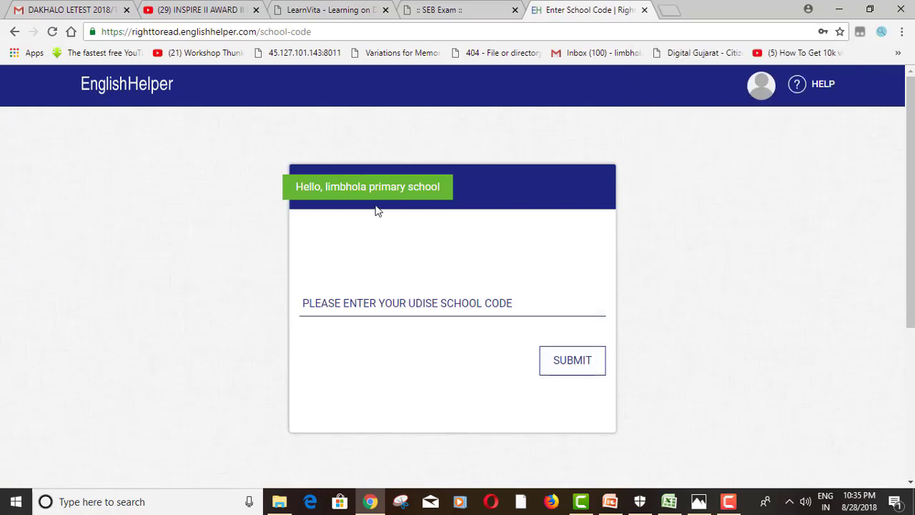
pyautogui.click(372, 308)
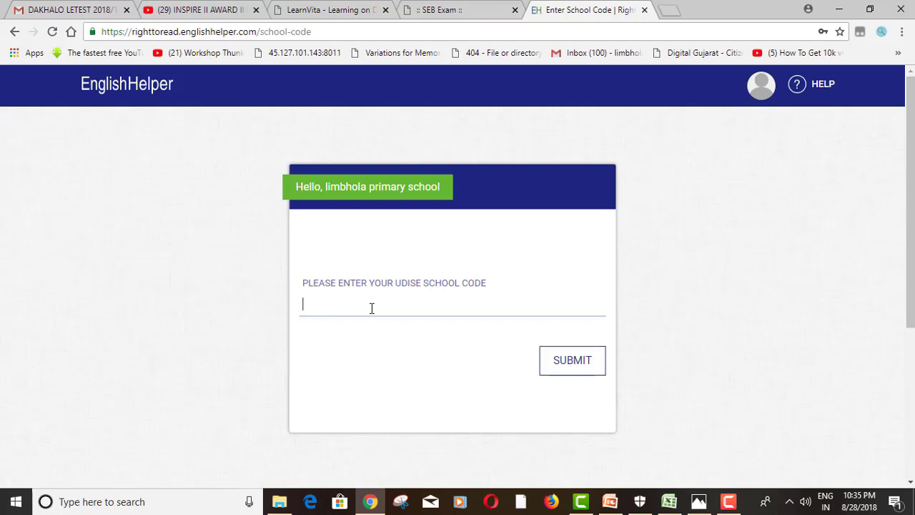
pyautogui.write('24310')
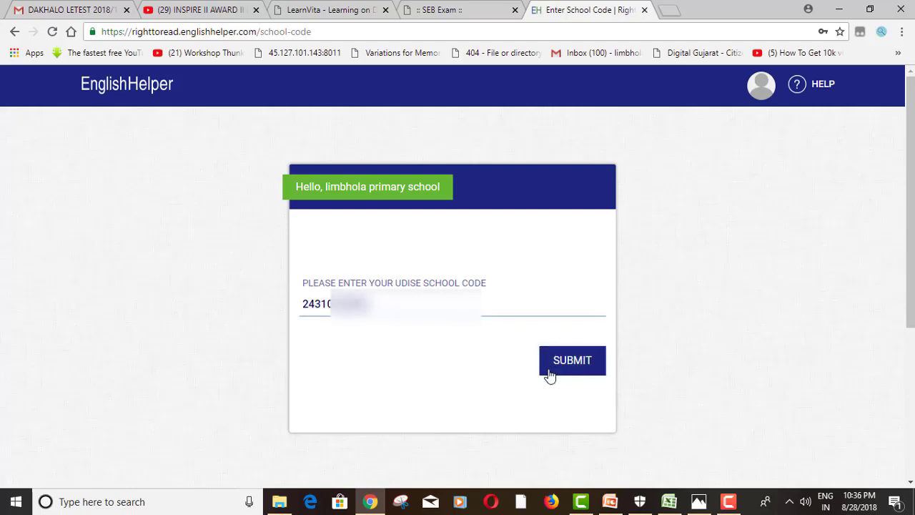
pyautogui.click(569, 354)
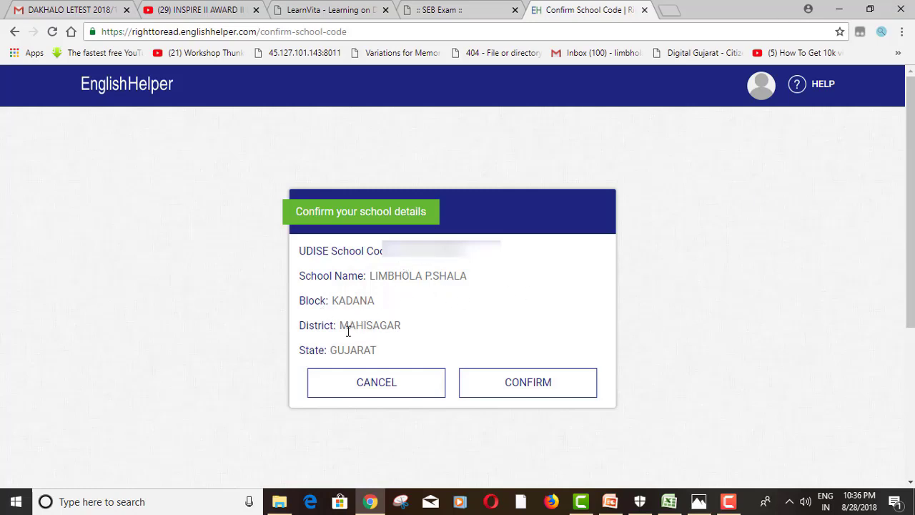
# Confirm the school's details and go to the ReadToMe Software downloads from the Dashboard
pyautogui.click(520, 397)
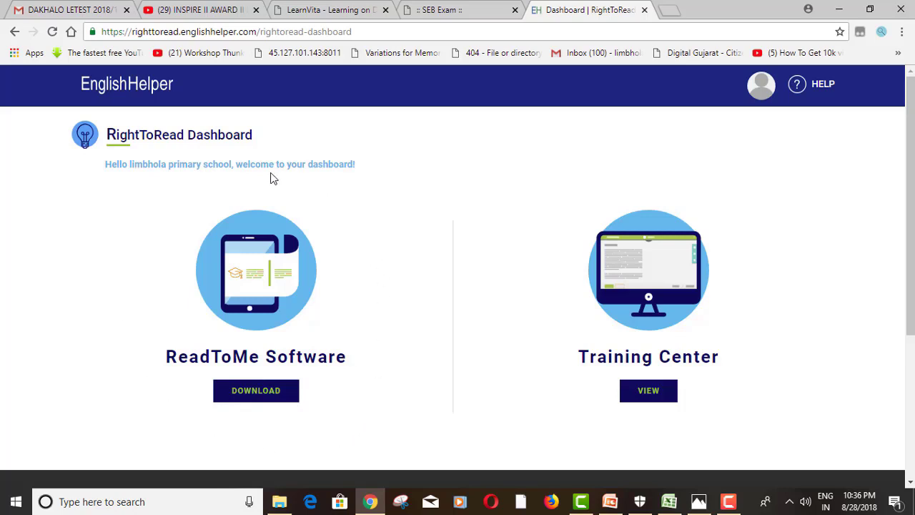
pyautogui.click(263, 402)
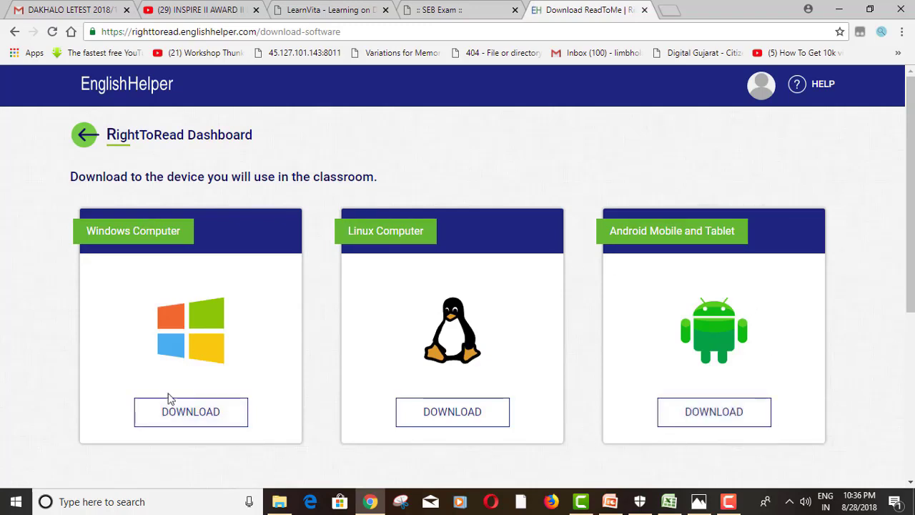
pyautogui.click(179, 423)
pyautogui.click(460, 418)
pyautogui.click(695, 414)
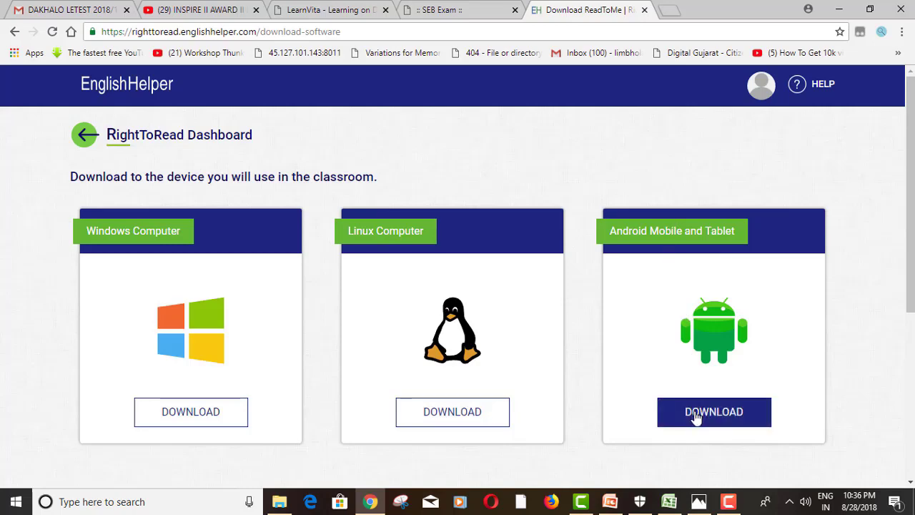
# Look over the Windows, Linux and Android options and bring up the Windows download instructions
pyautogui.scroll(-4, 203, 262)
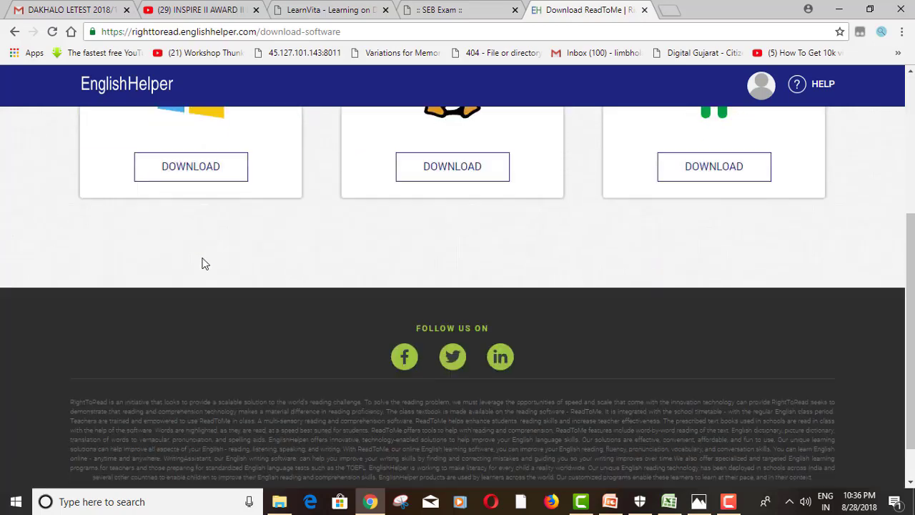
pyautogui.scroll(2, 203, 262)
pyautogui.scroll(1, 202, 262)
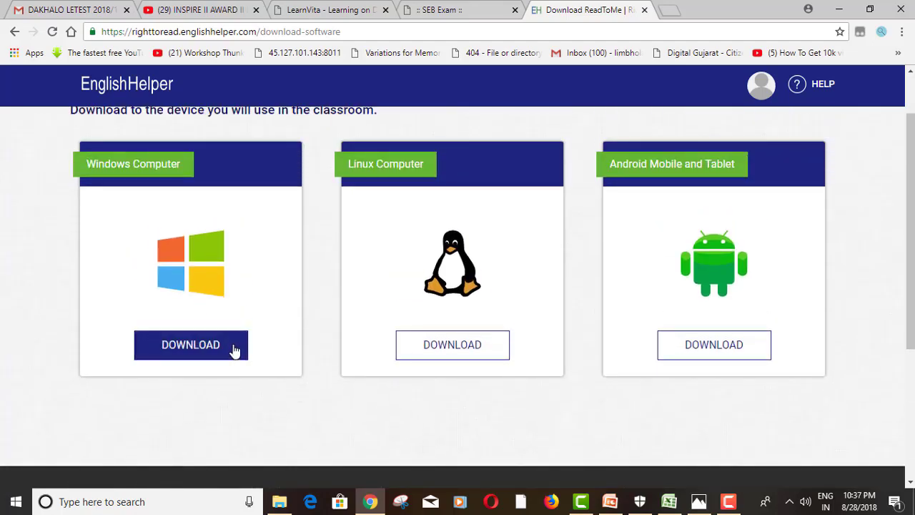
pyautogui.click(234, 351)
# Read the Windows requirements (Java, 2GB RAM, ZIP extraction) and download ReadToMeWindows.zip
pyautogui.scroll(2, 264, 329)
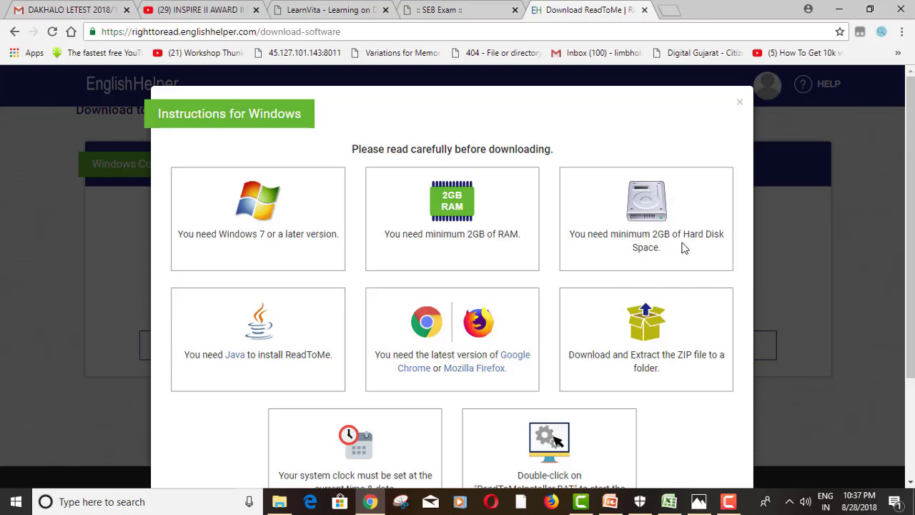
pyautogui.scroll(-1, 653, 267)
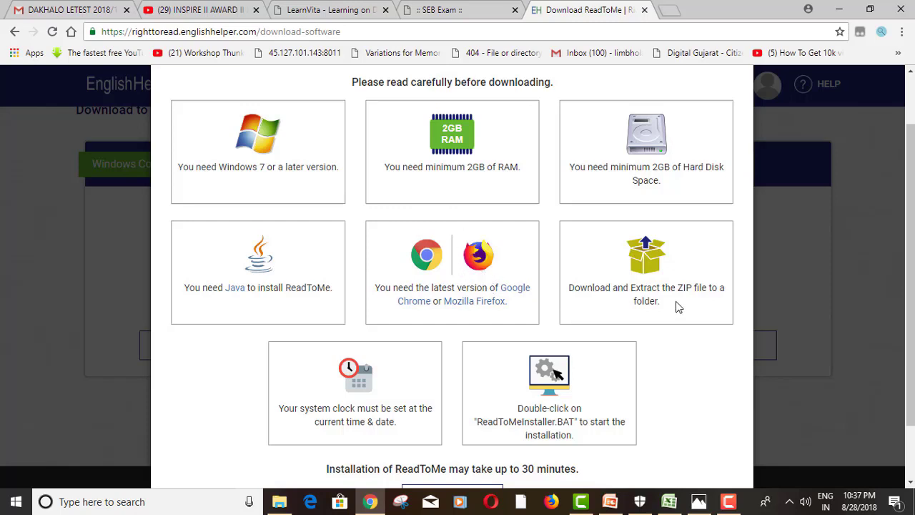
pyautogui.scroll(-1, 675, 301)
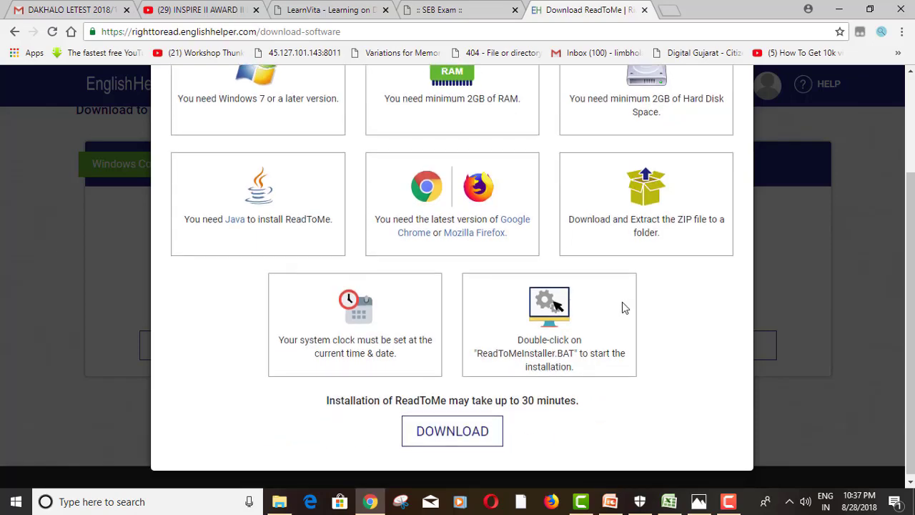
pyautogui.click(484, 434)
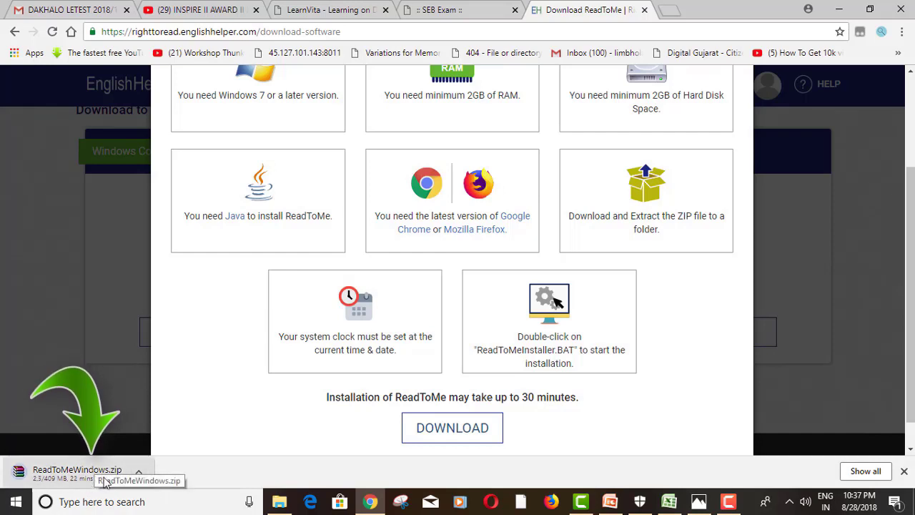
pyautogui.moveTo(537, 399); pyautogui.dragTo(546, 399)
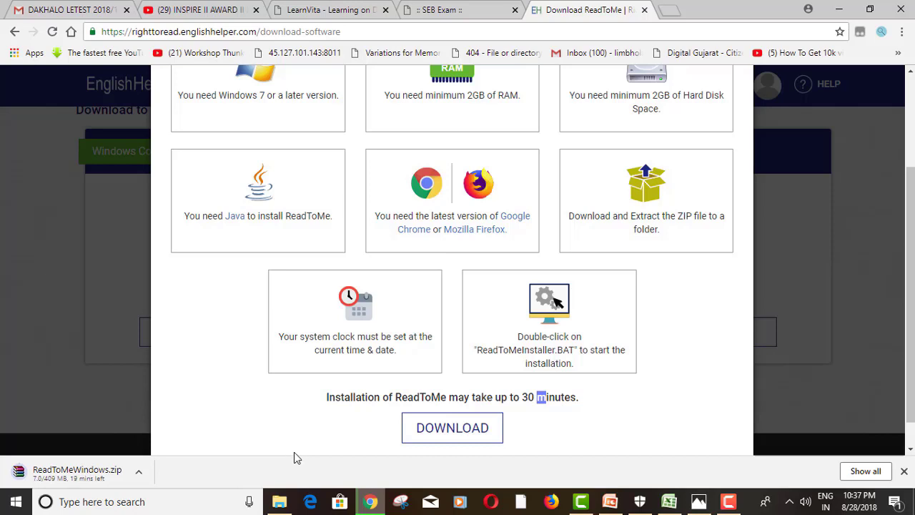
pyautogui.click(730, 504)
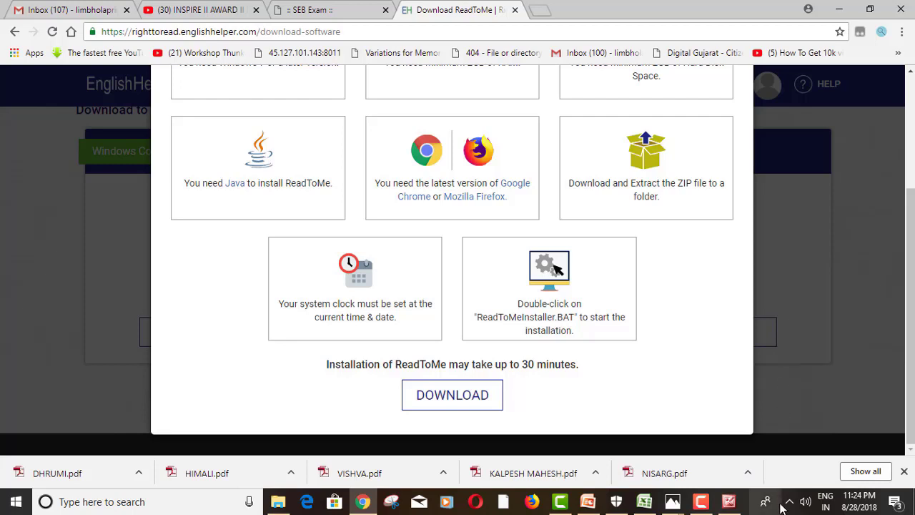
# Show Chrome's full Downloads list and scroll it to locate ReadToMeWindows.zip
pyautogui.click(864, 474)
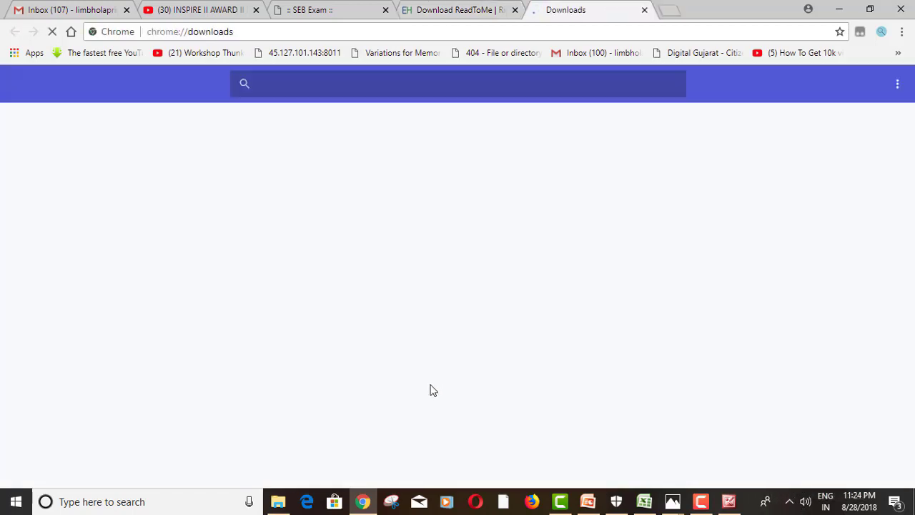
pyautogui.scroll(-5, 434, 379)
pyautogui.scroll(-3, 434, 376)
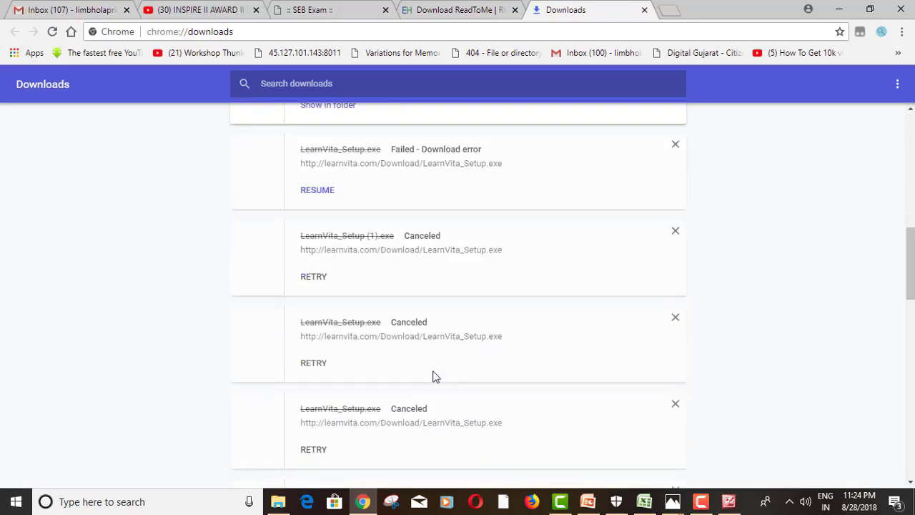
pyautogui.scroll(2, 433, 376)
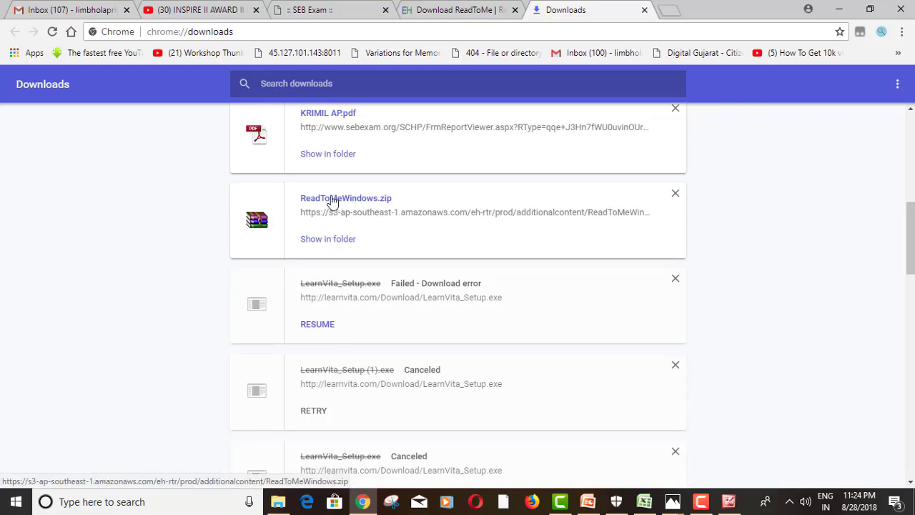
# Open ReadToMeWindows.zip in WinRAR, dismiss the licence reminder, and browse the ReadToMeWind folder
pyautogui.click(332, 200)
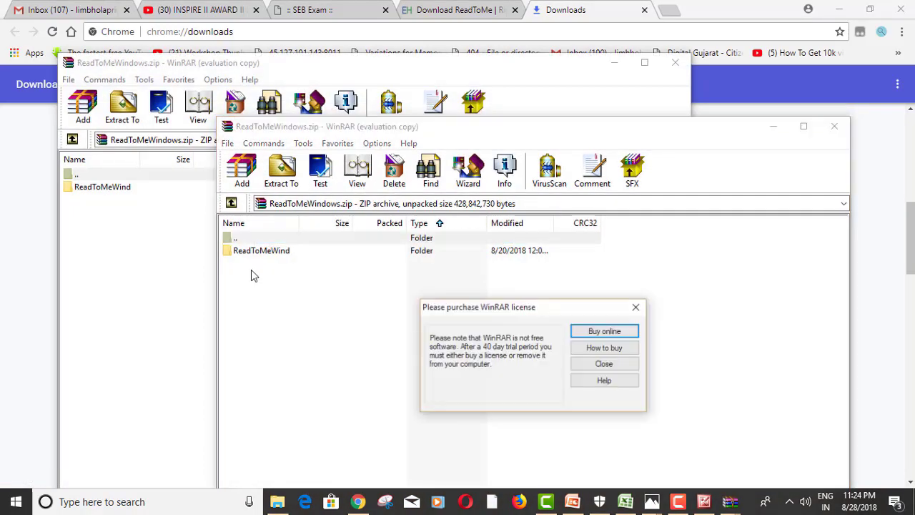
pyautogui.click(446, 300)
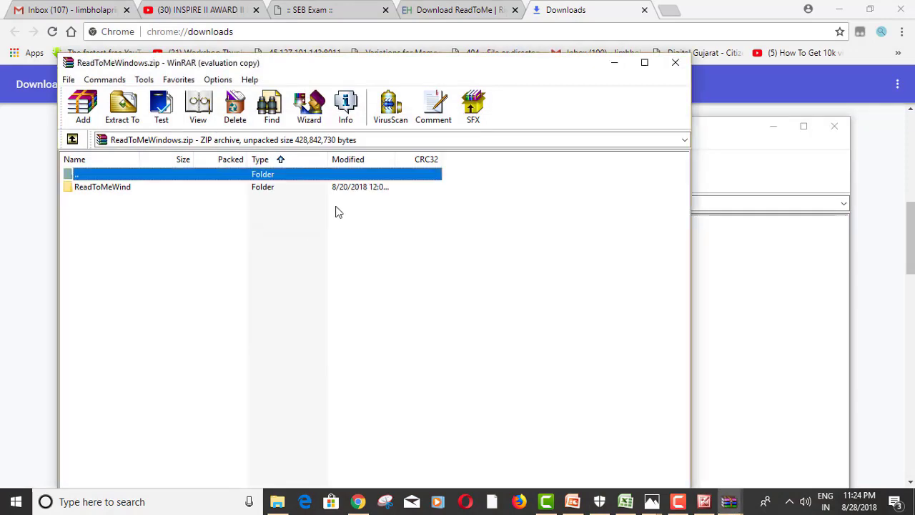
pyautogui.click(153, 190)
pyautogui.doubleClick(153, 192)
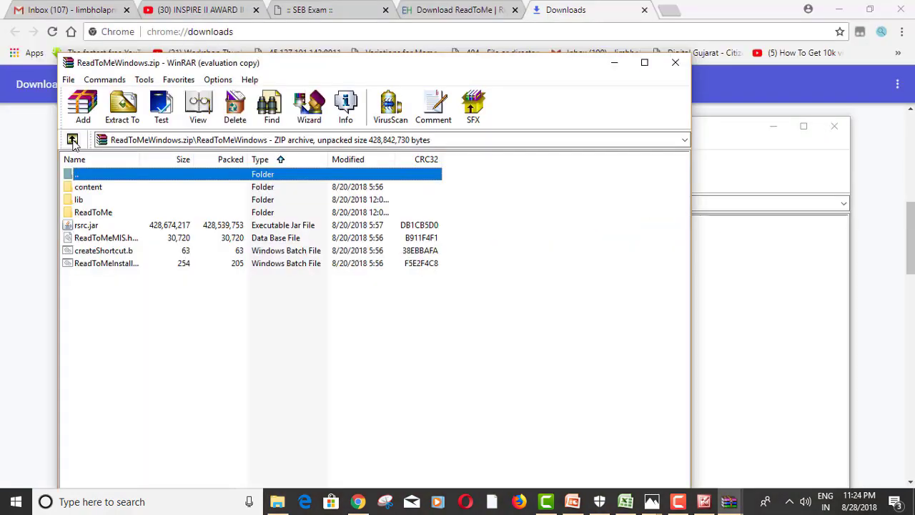
pyautogui.doubleClick(104, 174)
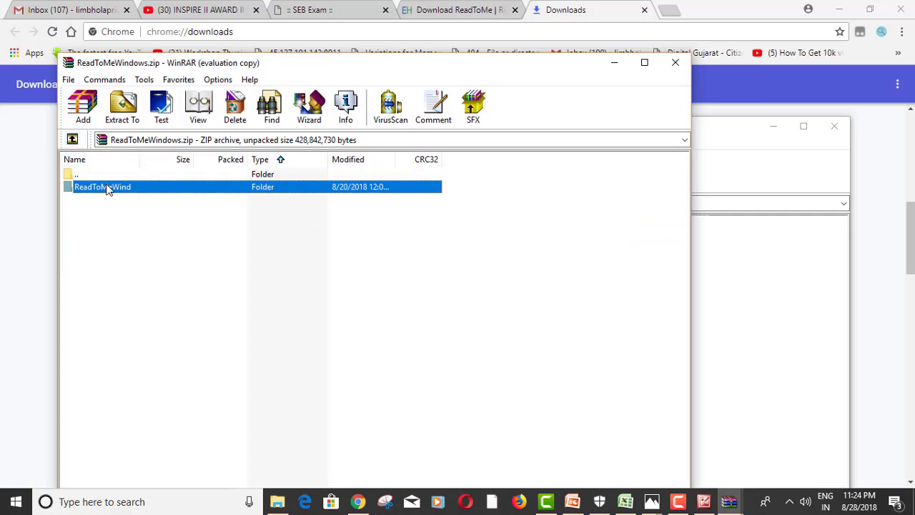
pyautogui.click(126, 119)
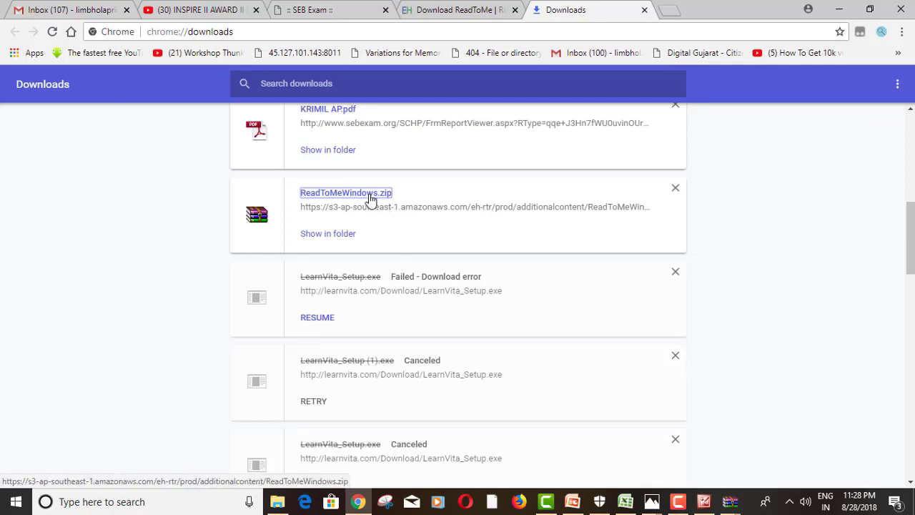
# Reopen the archive, close the duplicate WinRAR window and dismiss both licence reminders
pyautogui.click(371, 200)
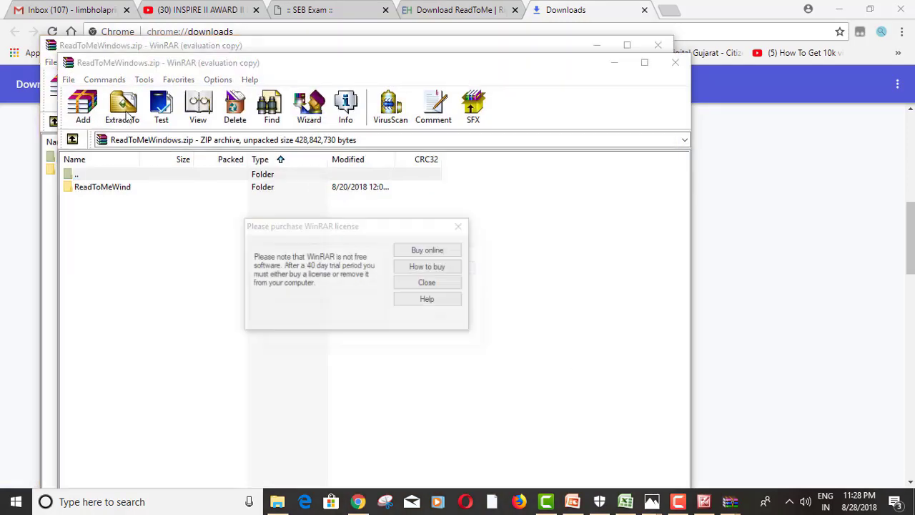
pyautogui.click(436, 301)
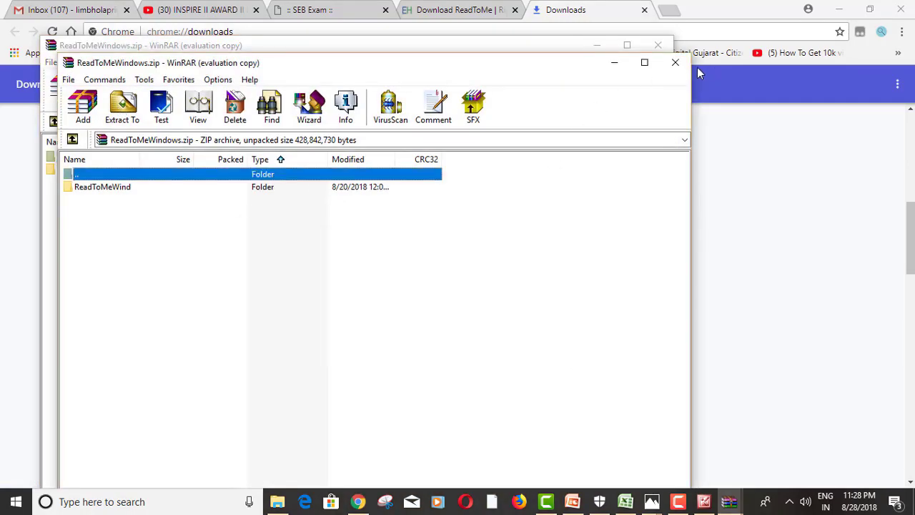
pyautogui.click(675, 62)
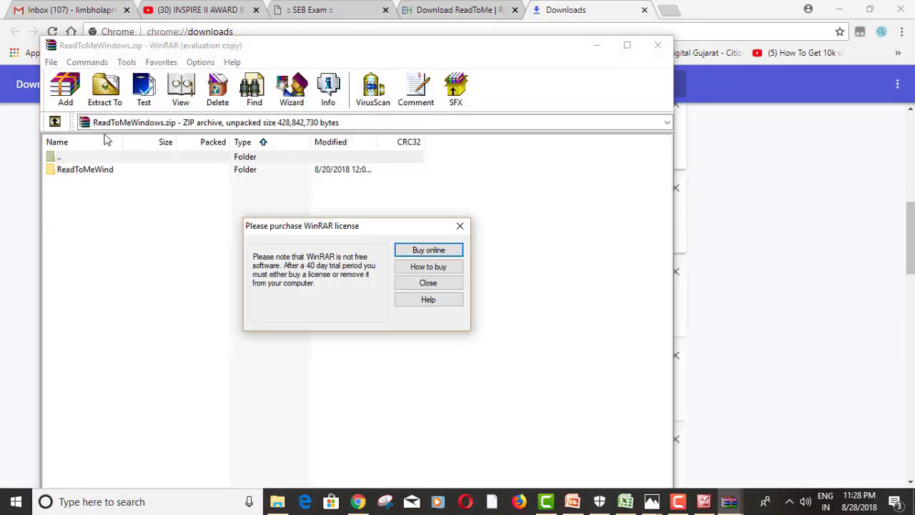
pyautogui.click(411, 284)
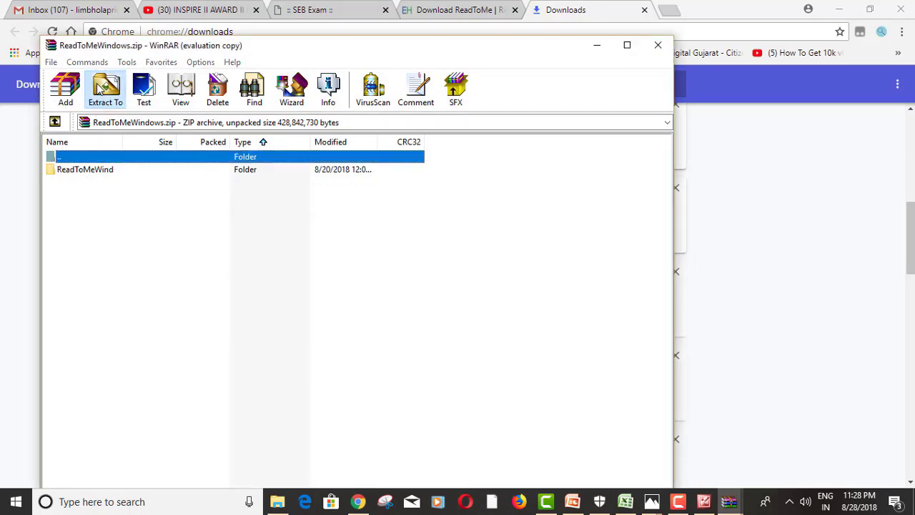
pyautogui.click(105, 90)
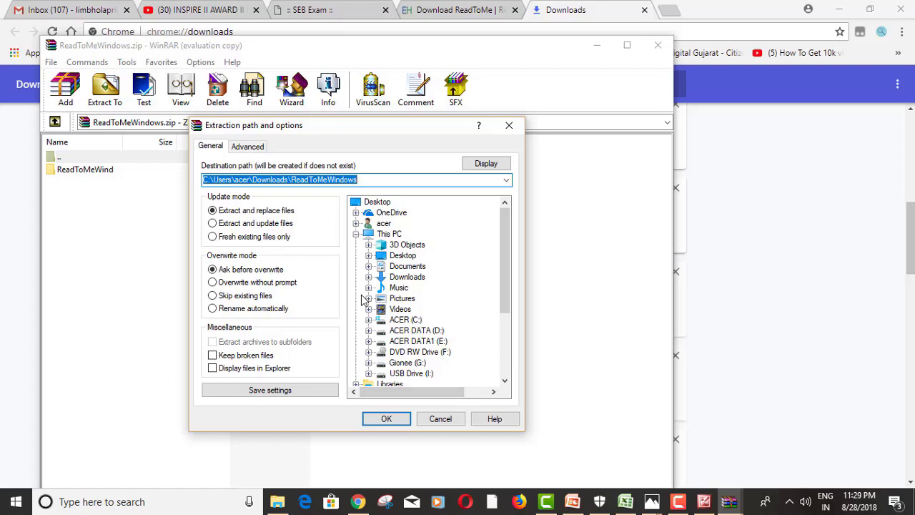
# Extract the archive into the READ TO ME folder on drive E (ACER DATA1), then close WinRAR
pyautogui.click(414, 341)
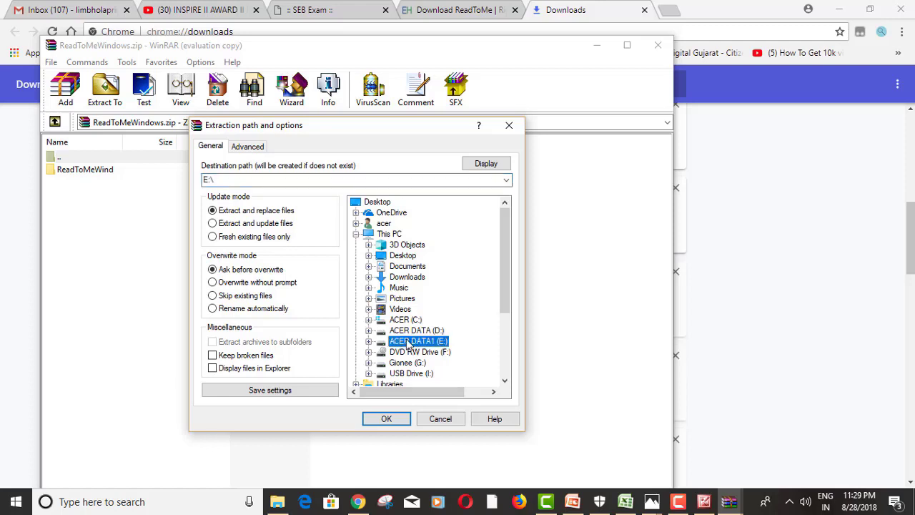
pyautogui.scroll(-4, 369, 347)
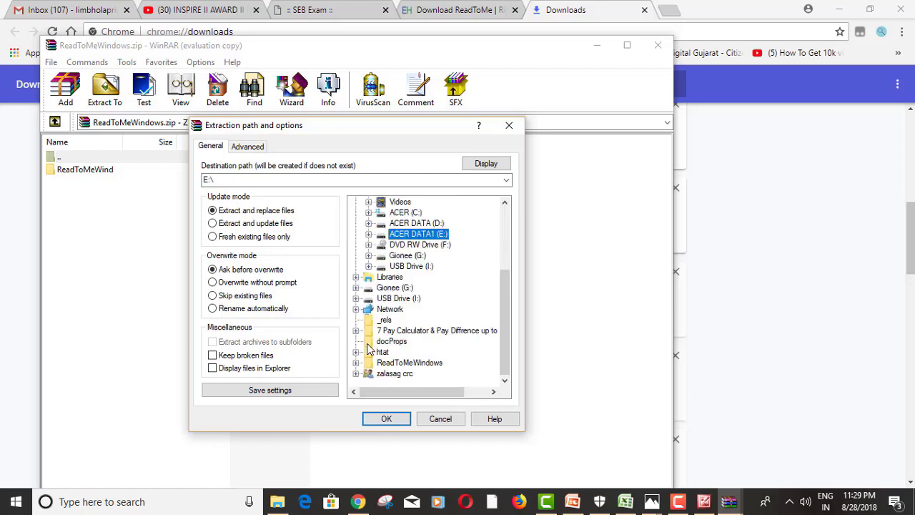
pyautogui.doubleClick(387, 236)
pyautogui.scroll(-3, 422, 355)
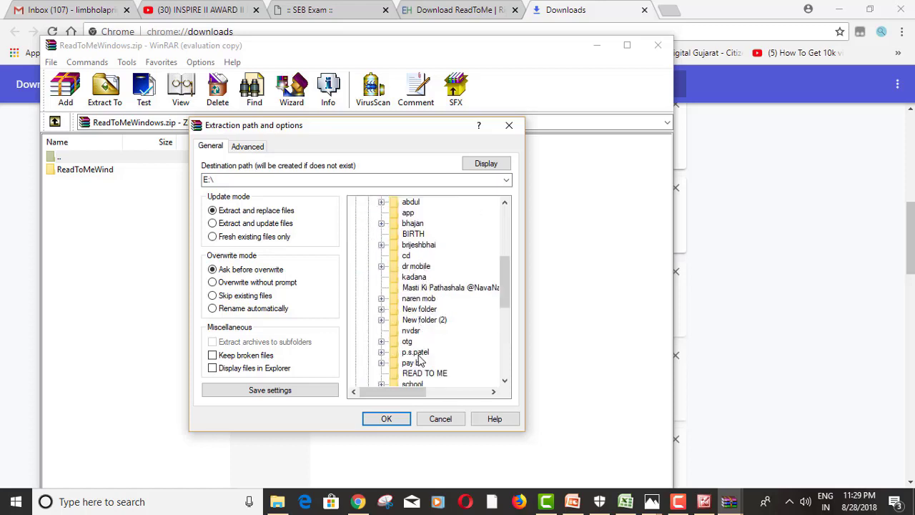
pyautogui.click(423, 310)
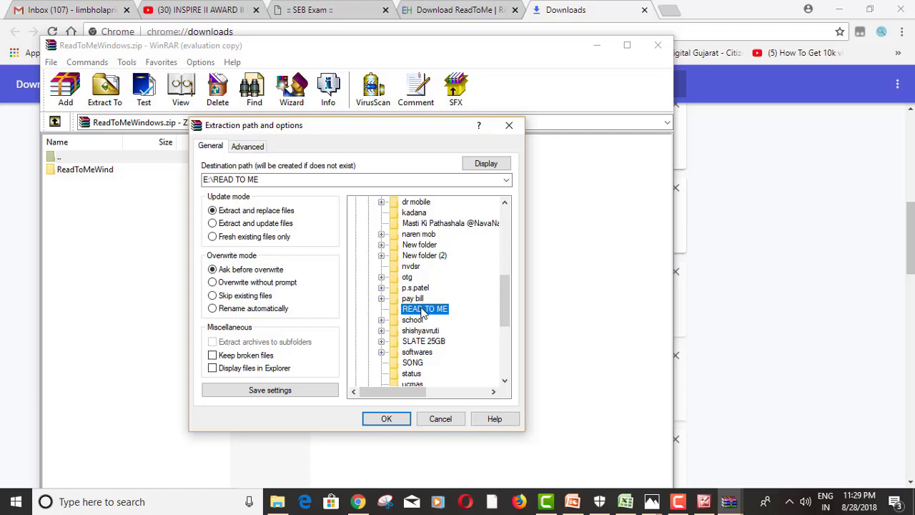
pyautogui.click(386, 418)
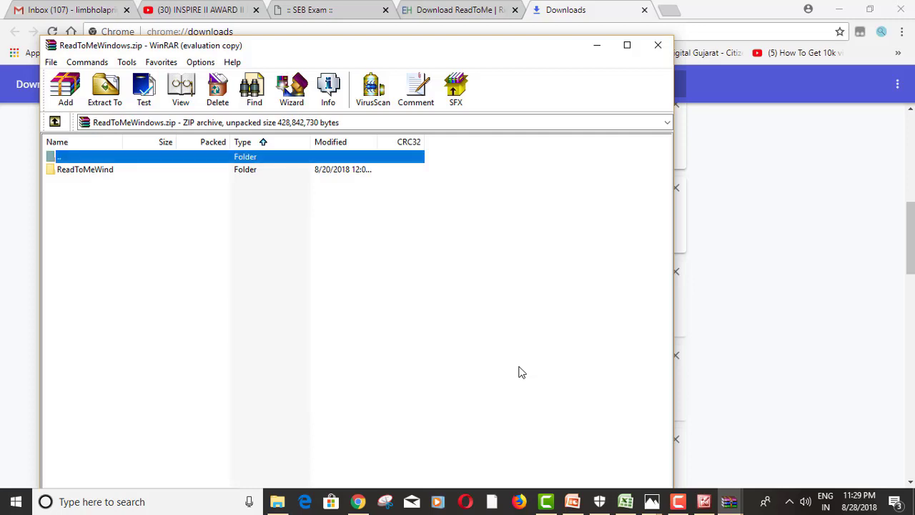
pyautogui.click(656, 45)
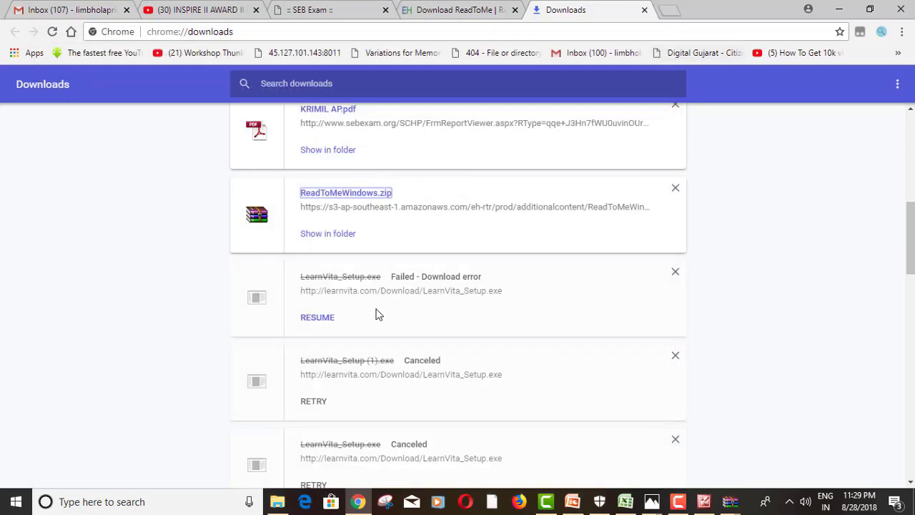
# In File Explorer, go to E:\READ TO ME\ReadToMeWindows and select ReadToMeInstaller.bat
pyautogui.click(277, 502)
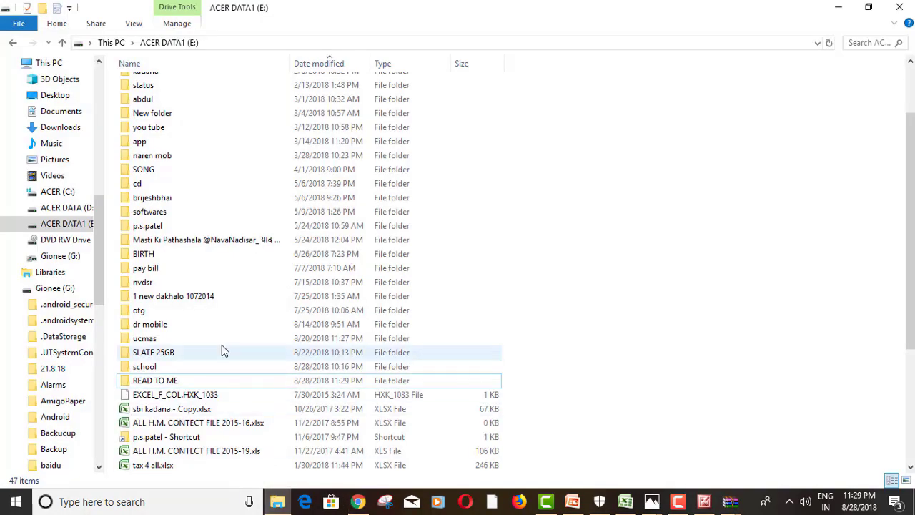
pyautogui.doubleClick(172, 381)
pyautogui.doubleClick(178, 86)
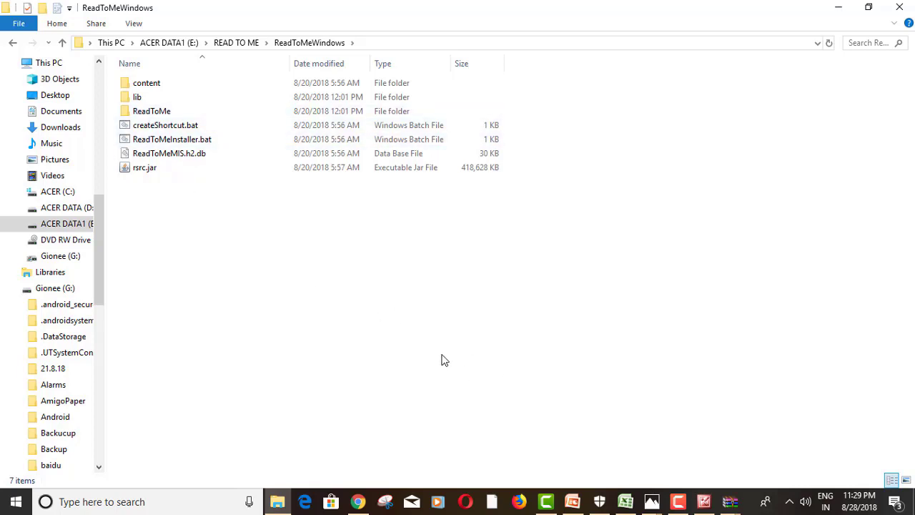
pyautogui.press('F9')
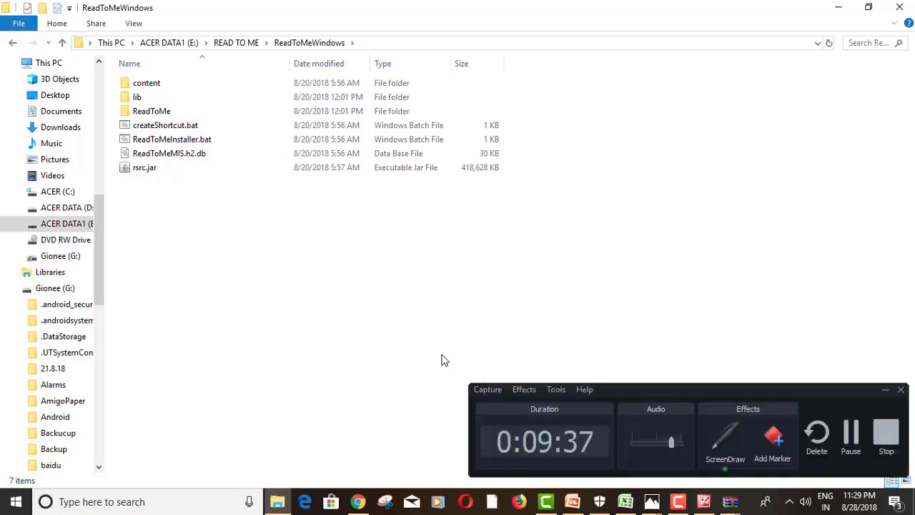
pyautogui.click(720, 437)
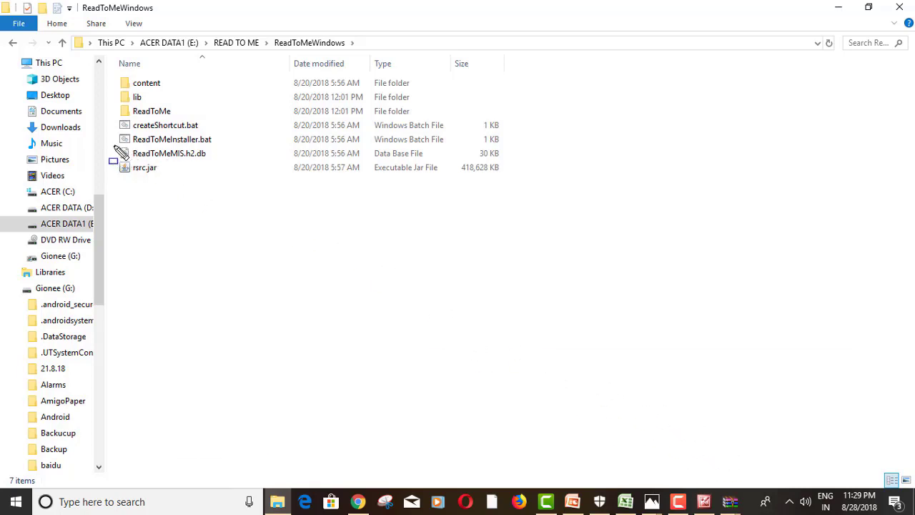
pyautogui.moveTo(113, 144)
pyautogui.mouseDown()
pyautogui.moveTo(220, 146)
pyautogui.moveTo(222, 133)
pyautogui.mouseUp()
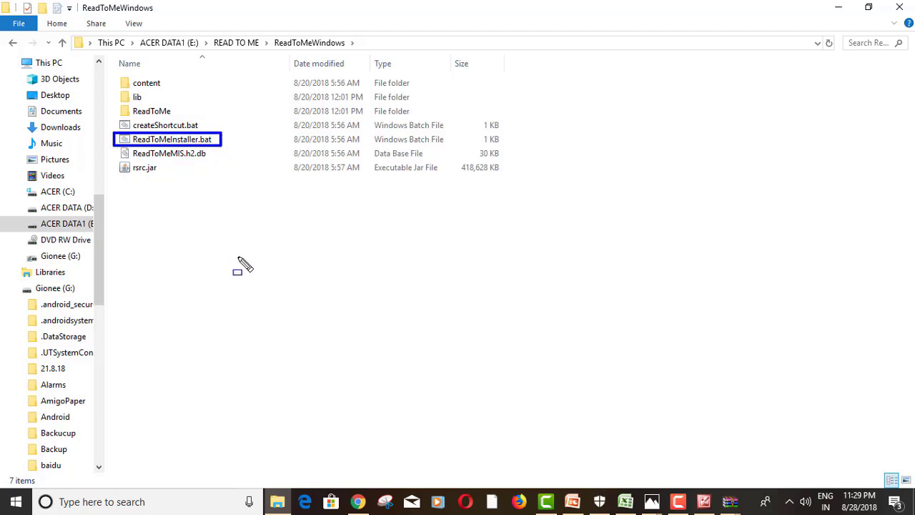
pyautogui.press('Escape')
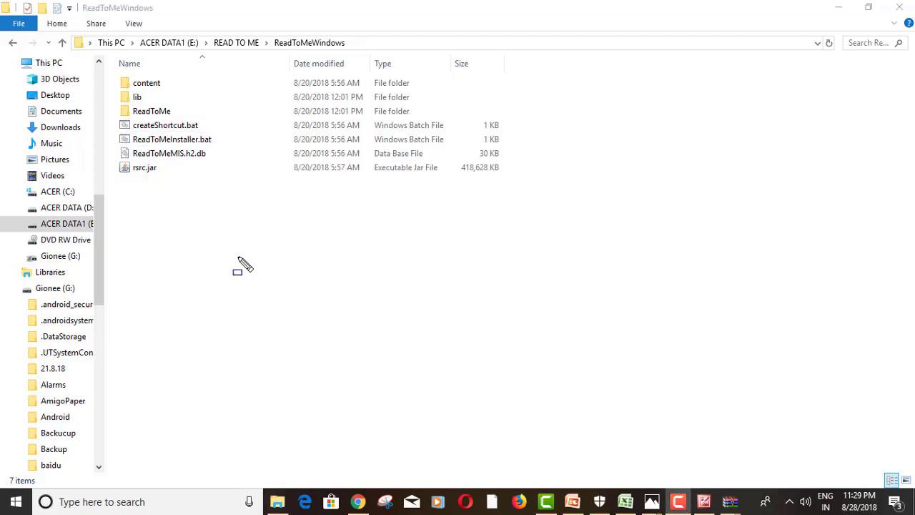
pyautogui.click(183, 140)
# Run ReadToMeInstaller.bat and install ReadToMe to the default location
pyautogui.press('Return')
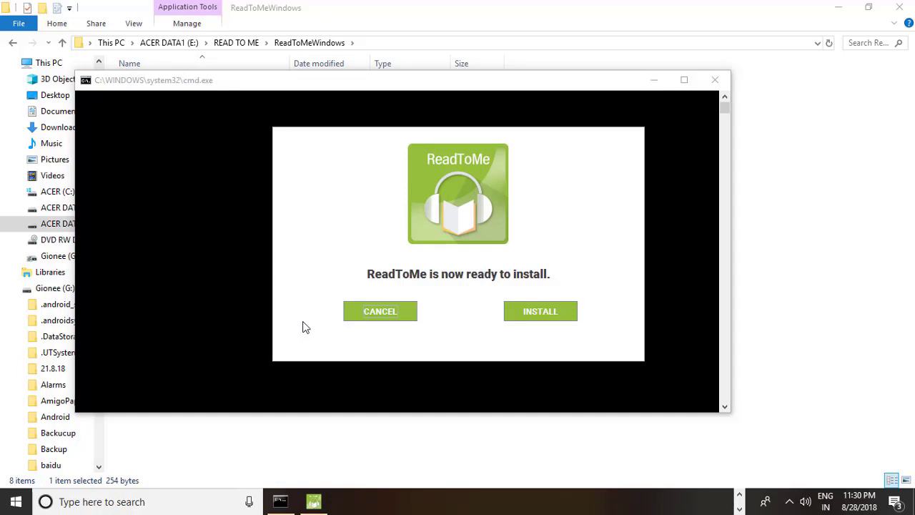
pyautogui.click(526, 312)
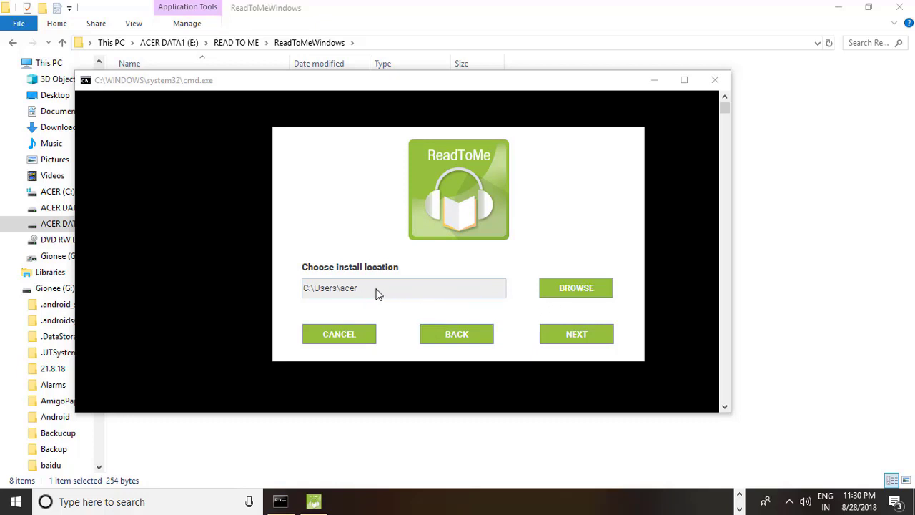
pyautogui.click(580, 334)
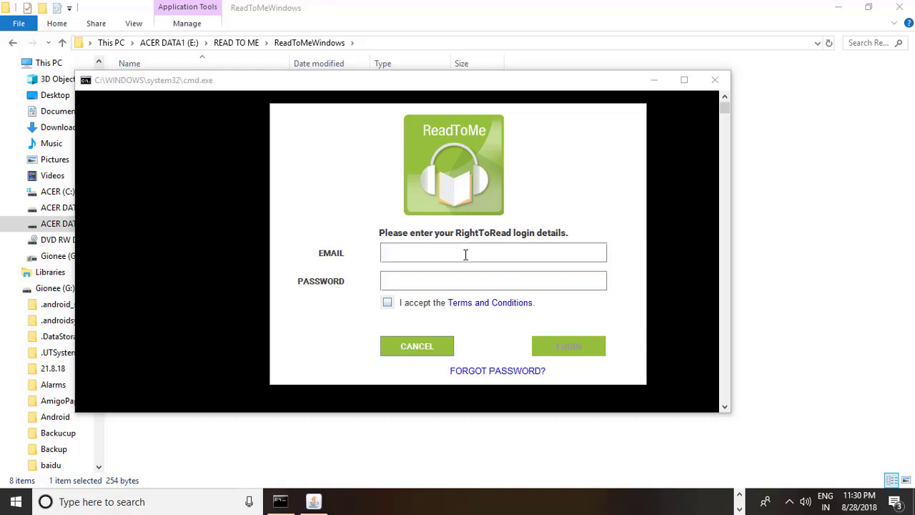
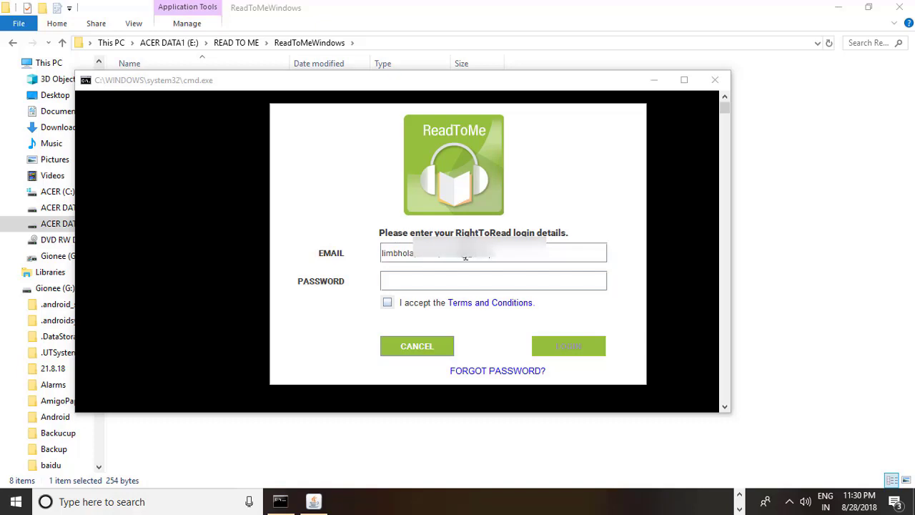
# Enter the RightToRead account credentials, accept the terms, and log in to complete installation
pyautogui.click(388, 303)
pyautogui.click(562, 352)
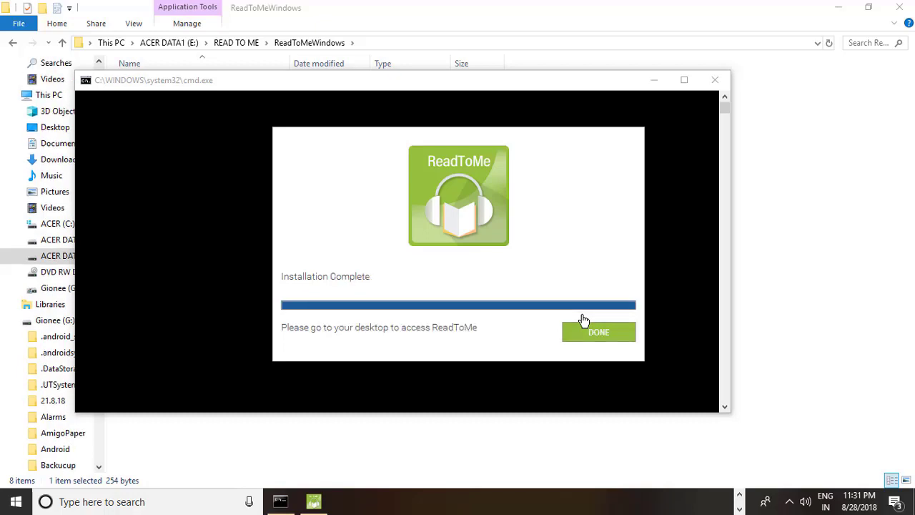
# Finish the installer, close the install console, and launch ReadToMe from its new desktop shortcut
pyautogui.click(588, 331)
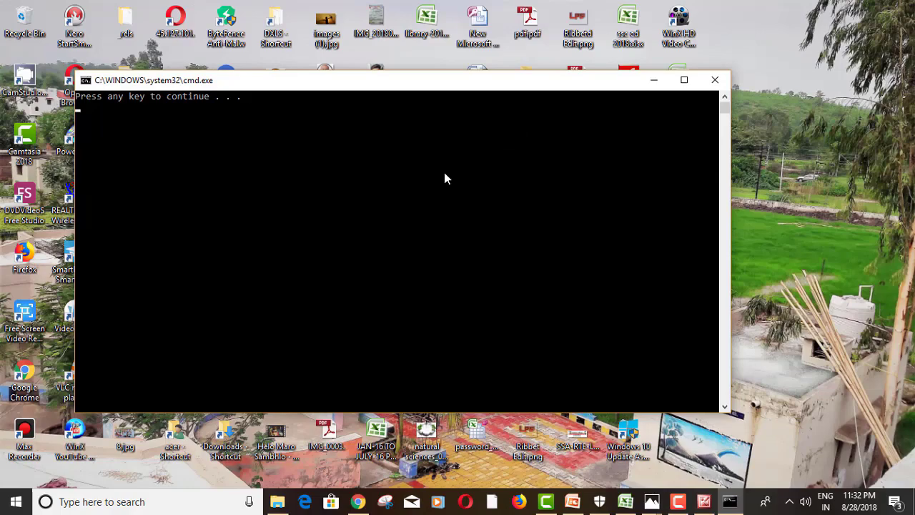
pyautogui.press('Return')
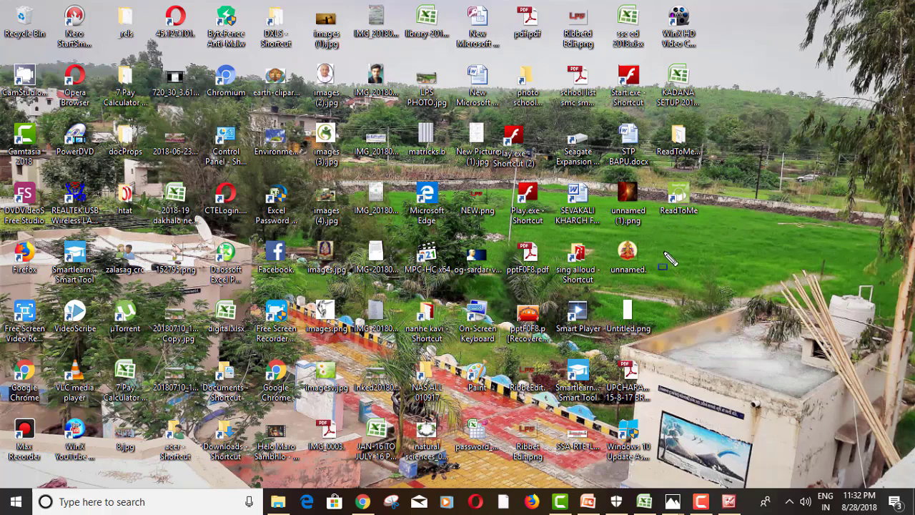
pyautogui.moveTo(664, 234); pyautogui.dragTo(705, 173)
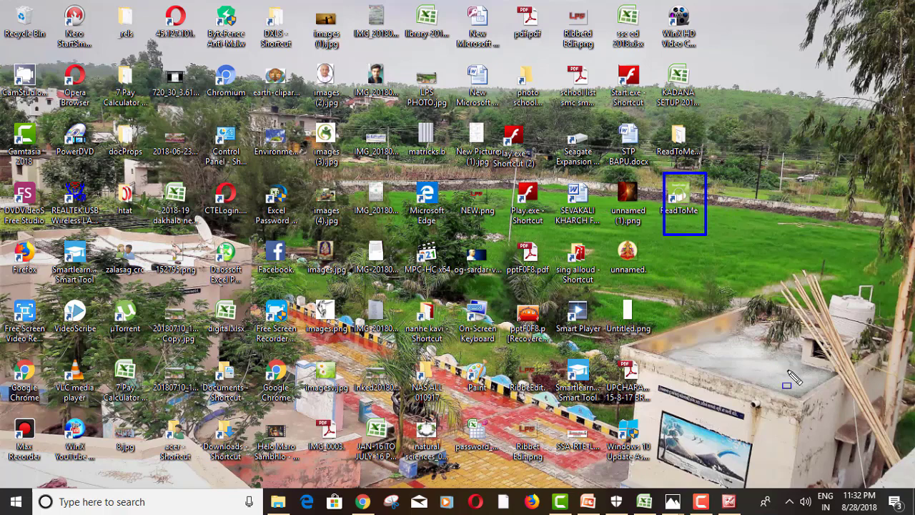
pyautogui.press('Escape')
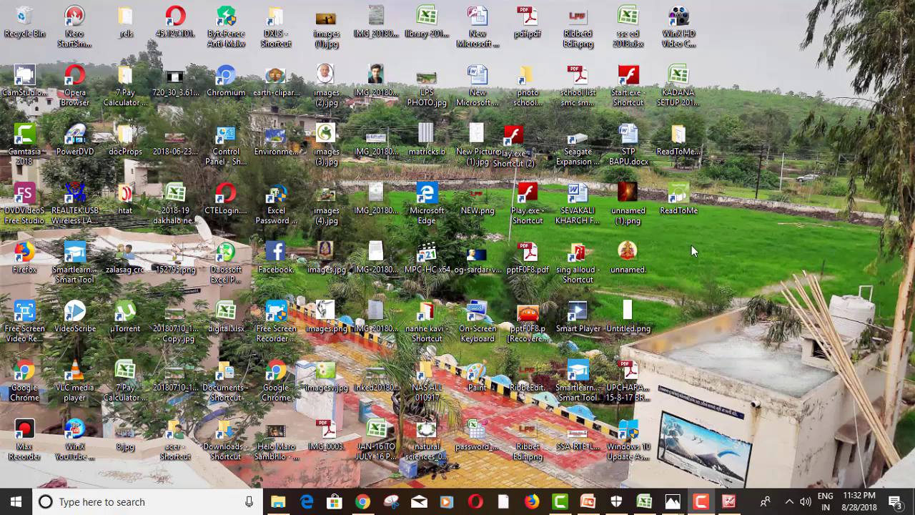
pyautogui.doubleClick(679, 198)
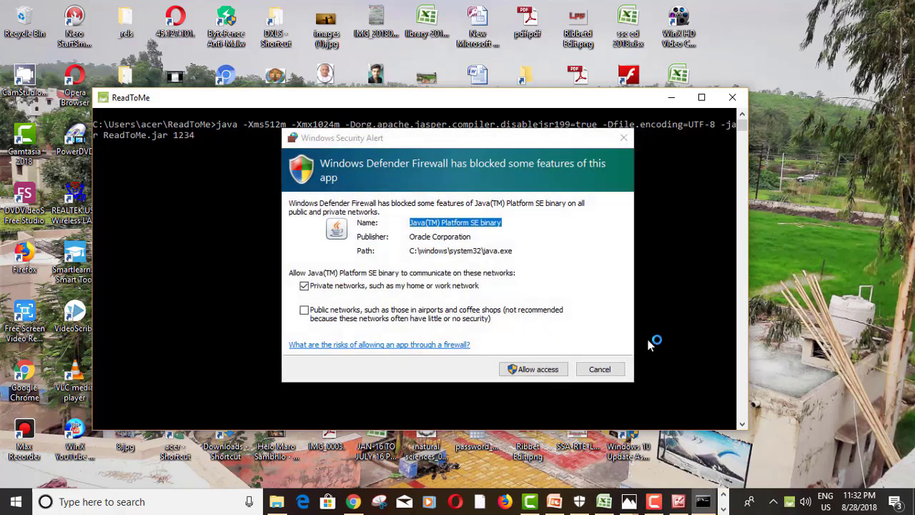
# Allow Java network access in the Windows Defender Firewall alert
pyautogui.click(540, 369)
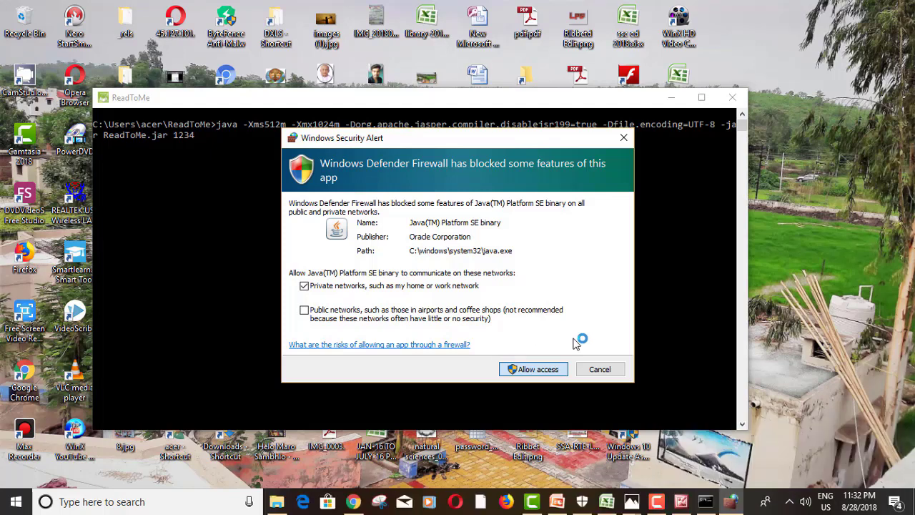
pyautogui.click(521, 369)
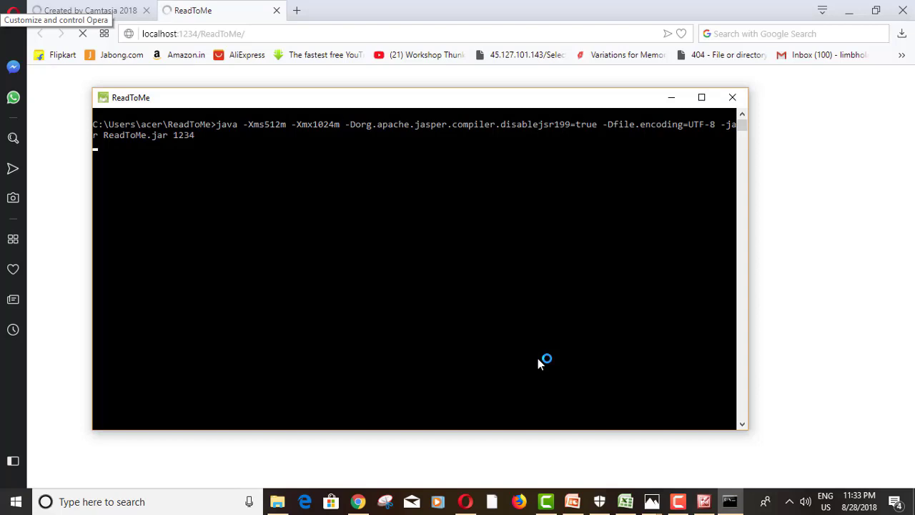
# Hide the server console, relaunch ReadToMe for Chrome, and close the Settings tab
pyautogui.click(672, 97)
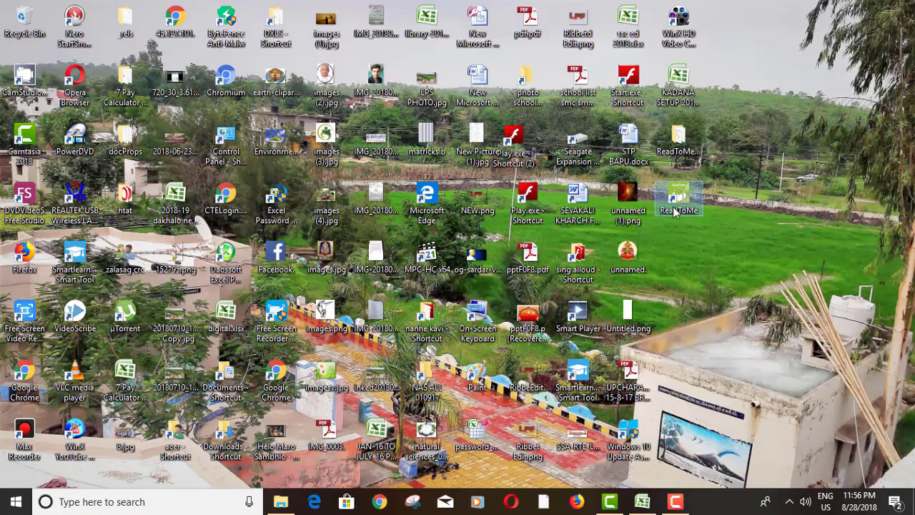
pyautogui.doubleClick(677, 203)
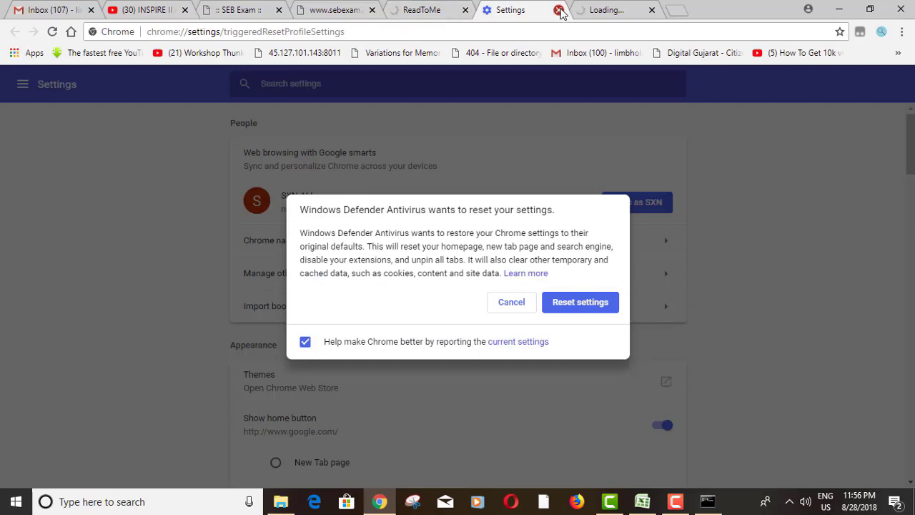
pyautogui.click(559, 10)
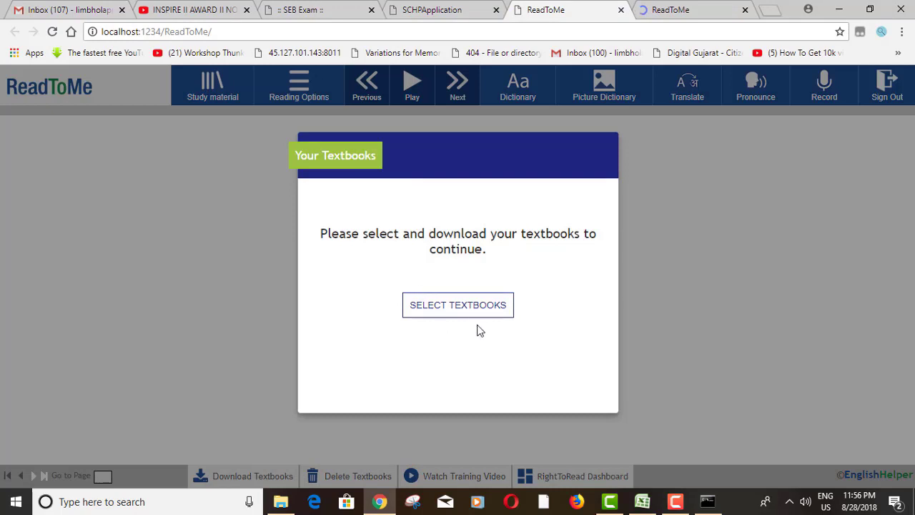
# Bring up the Your Textbooks list of GJ SL Term 1–2 chapters
pyautogui.click(440, 316)
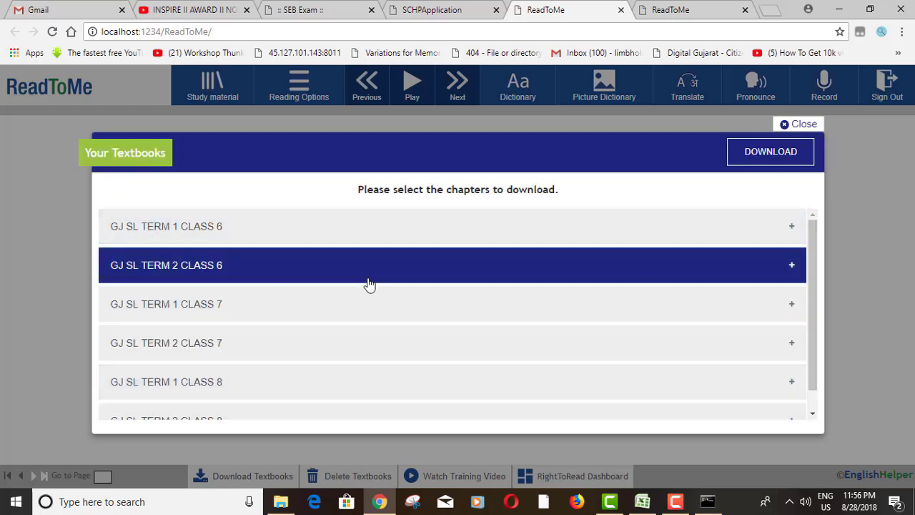
# Select all GJ SL TERM 1 CLASS 6 chapters and download them
pyautogui.scroll(-1, 386, 407)
pyautogui.scroll(1, 391, 393)
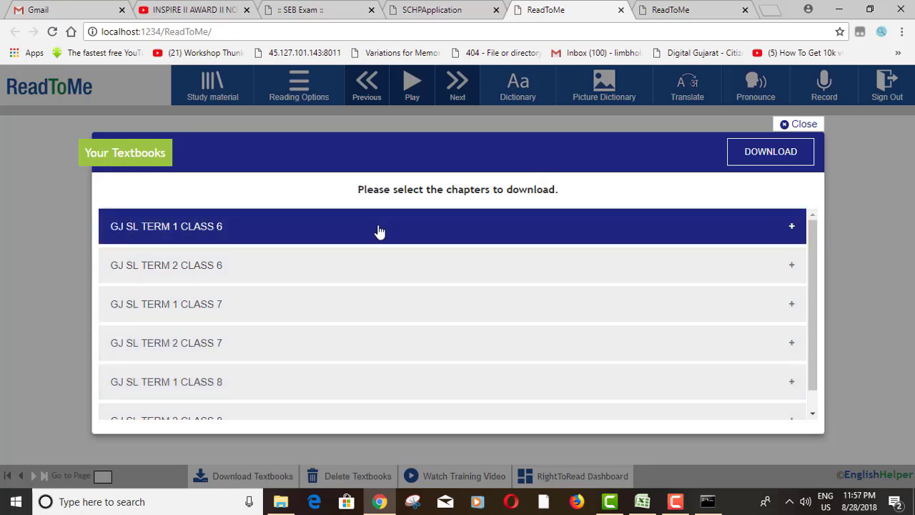
pyautogui.click(377, 228)
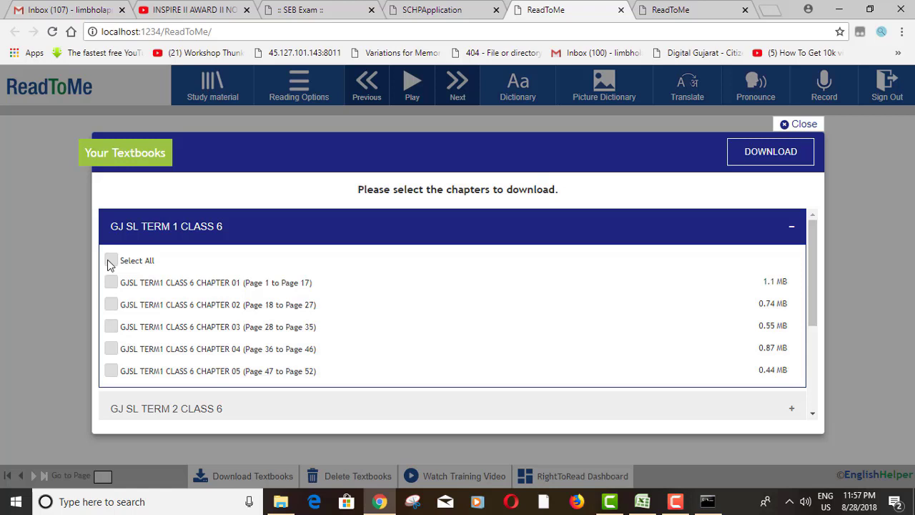
pyautogui.click(111, 262)
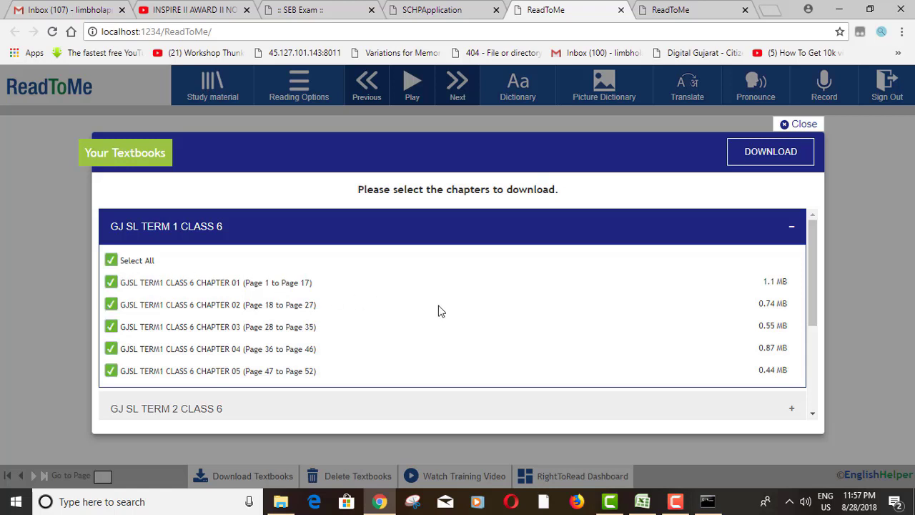
pyautogui.click(770, 159)
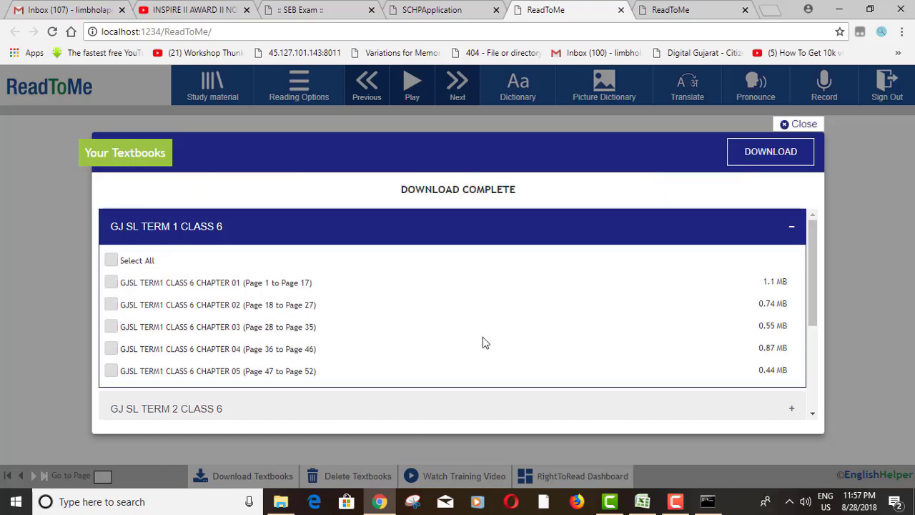
# Select all GJ SL TERM 1 CLASS 7 chapters and download them
pyautogui.scroll(-3, 441, 354)
pyautogui.scroll(3, 437, 355)
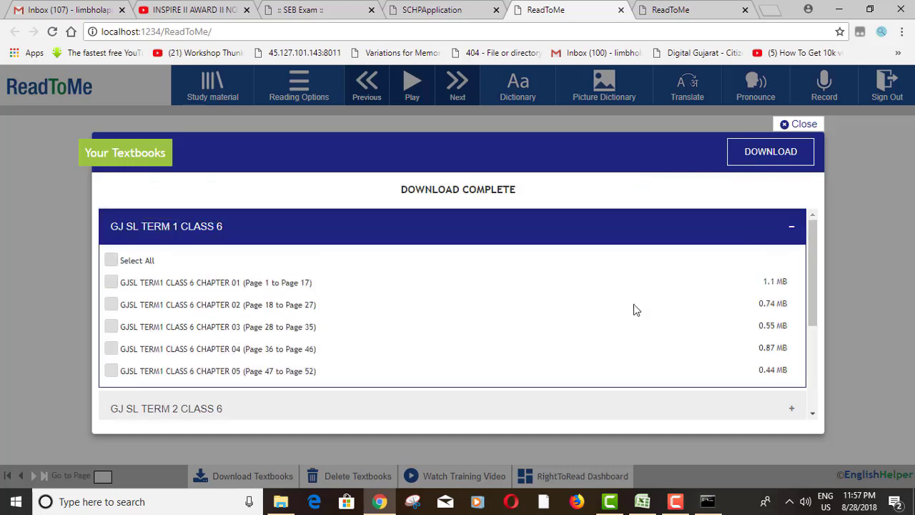
pyautogui.scroll(-2, 586, 332)
pyautogui.click(153, 282)
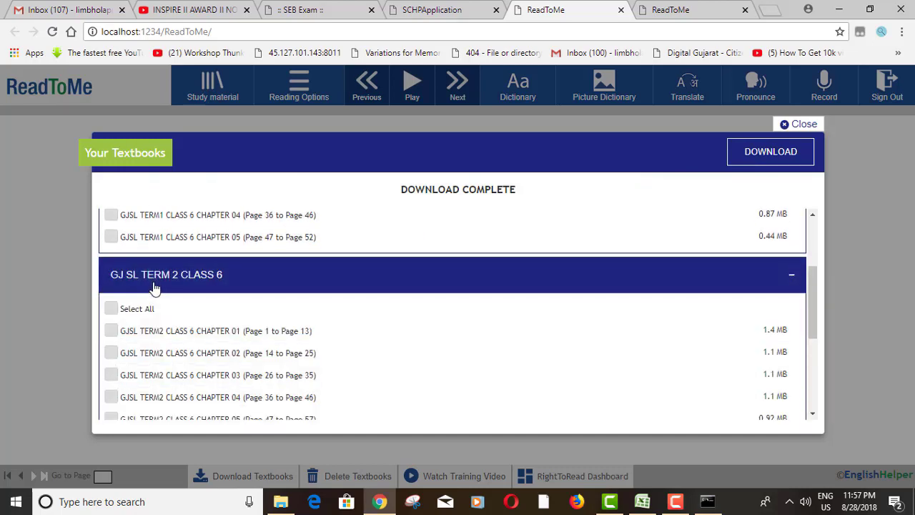
pyautogui.scroll(-3, 317, 321)
pyautogui.click(246, 376)
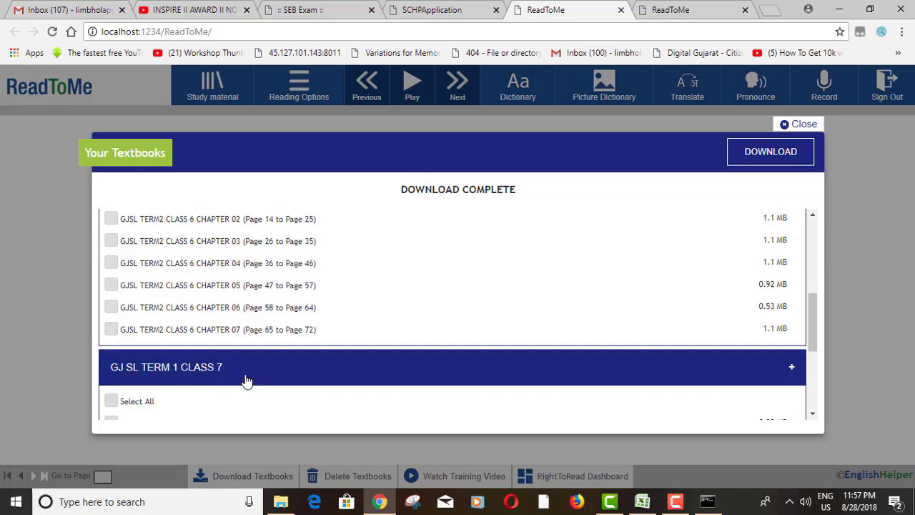
pyautogui.click(110, 270)
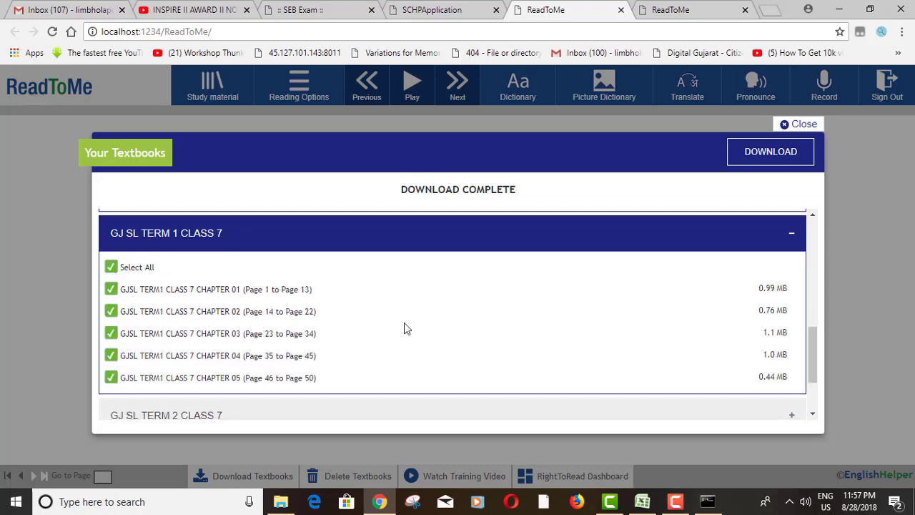
pyautogui.scroll(-1, 457, 329)
pyautogui.scroll(5, 649, 240)
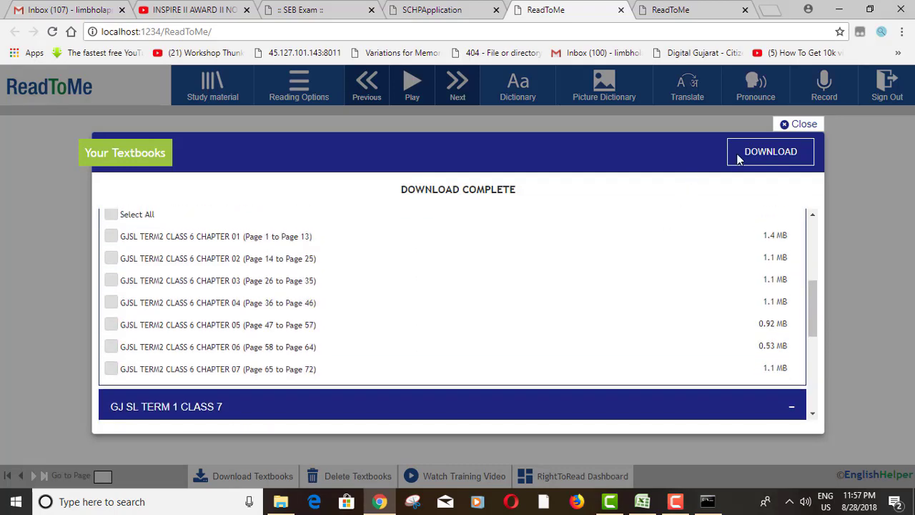
pyautogui.click(733, 153)
# Close the textbook download window once the downloads finish
pyautogui.scroll(-4, 388, 374)
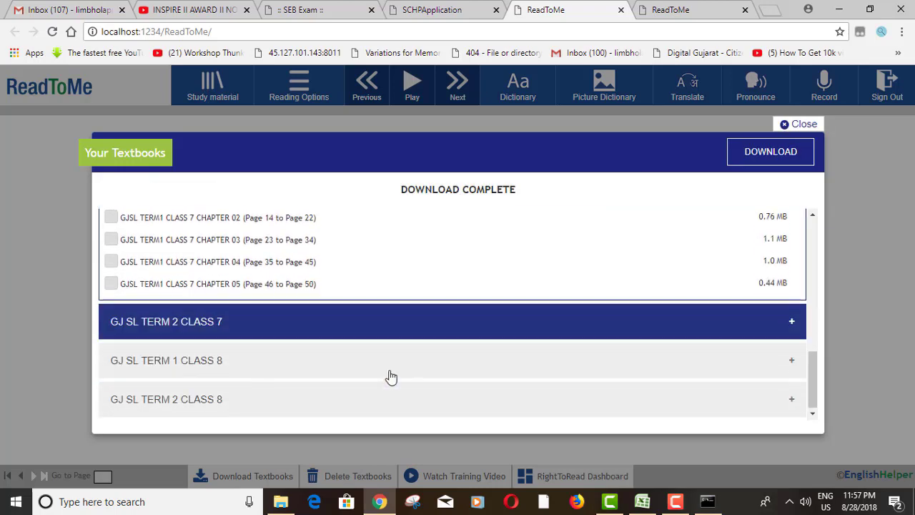
pyautogui.scroll(1, 407, 396)
pyautogui.scroll(3, 400, 393)
pyautogui.scroll(-5, 393, 390)
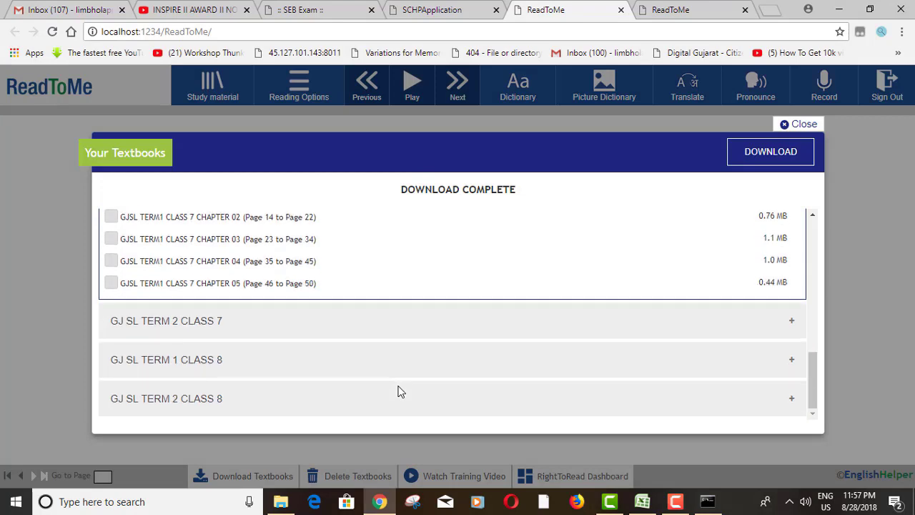
pyautogui.scroll(8, 336, 365)
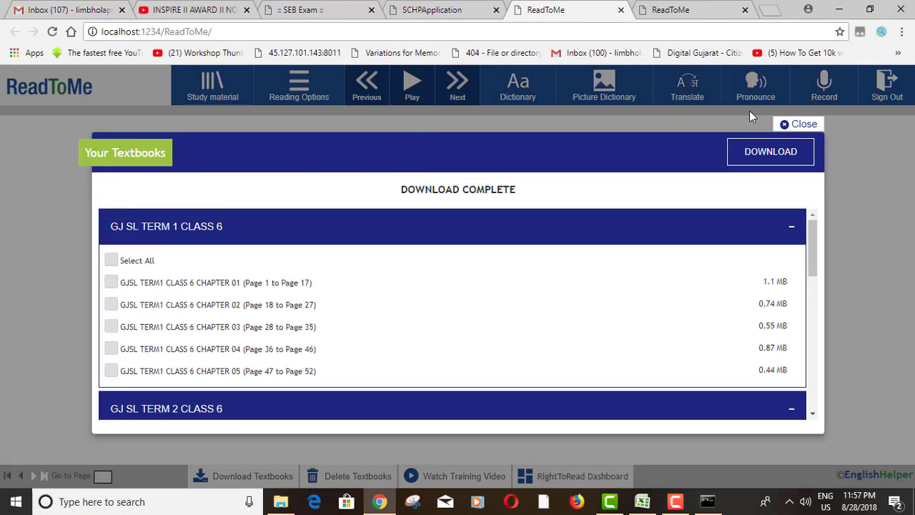
pyautogui.click(798, 124)
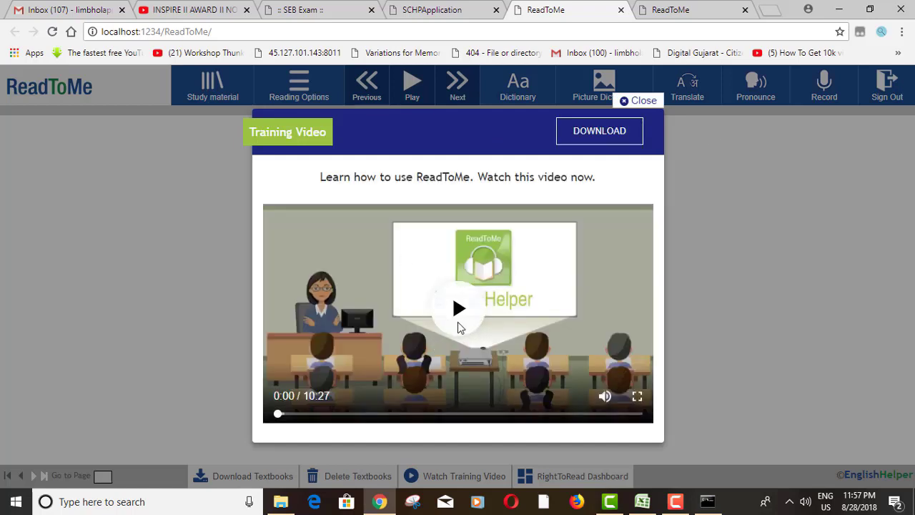
# Play the 10:27 training video, then go to the Study material library
pyautogui.click(437, 397)
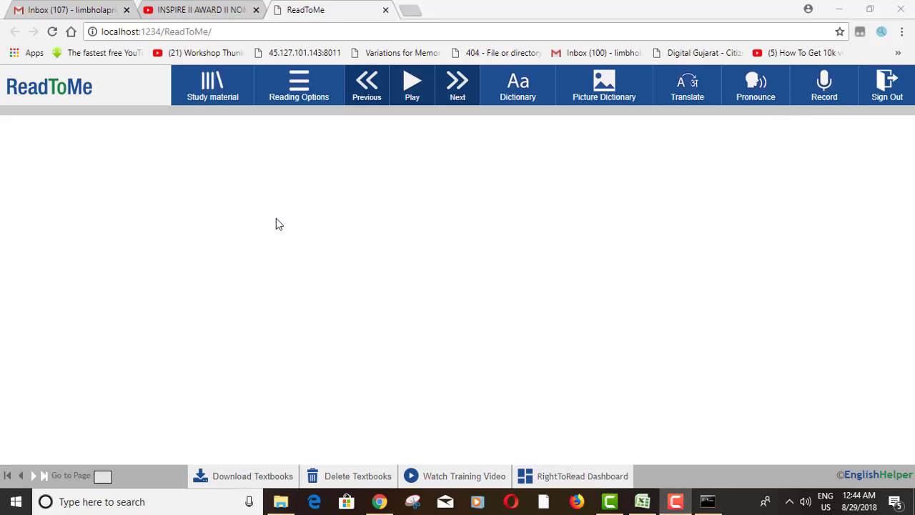
pyautogui.click(221, 99)
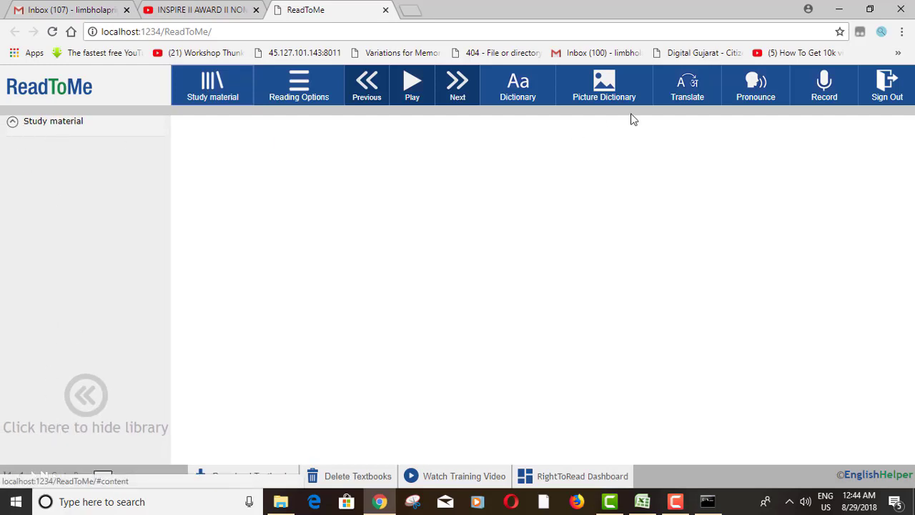
# Expand the Study material list and GJSL TERM1 CLASS 6 UNIT 01, opening 'Where were you?'
pyautogui.click(11, 125)
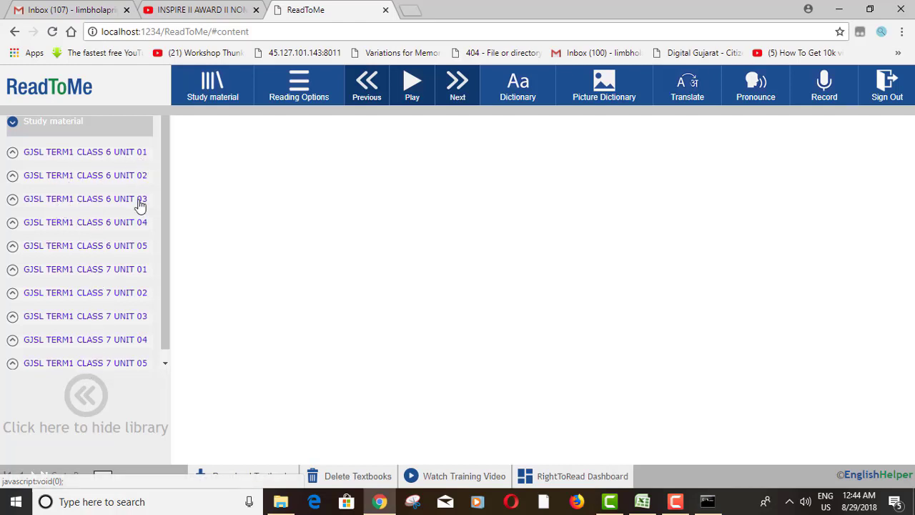
pyautogui.click(92, 158)
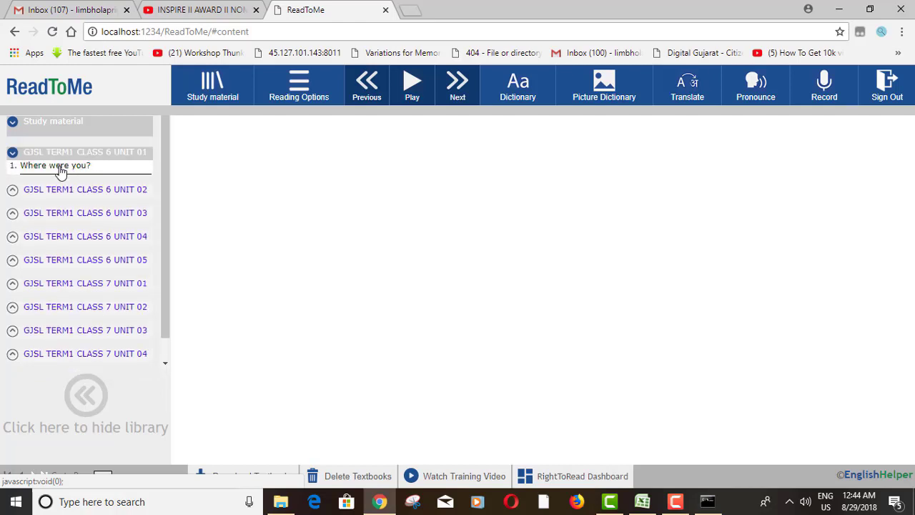
pyautogui.click(61, 167)
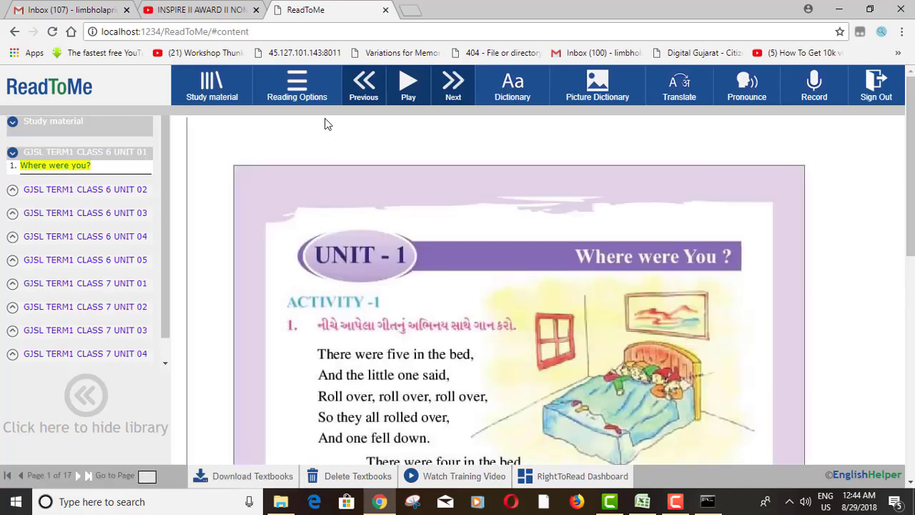
# Zoom the lesson to 90% and start reading the Unit 1 poem aloud from the top
pyautogui.scroll(-6, 439, 370)
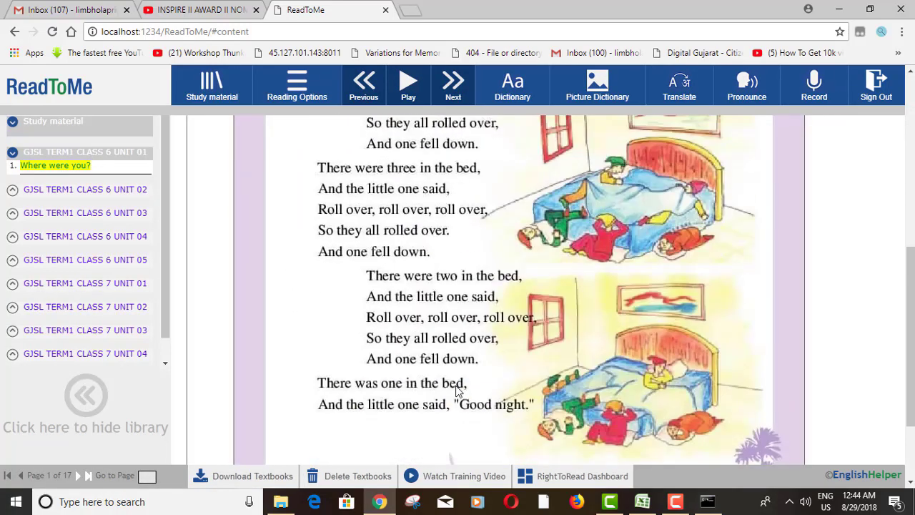
pyautogui.scroll(-2, 455, 391)
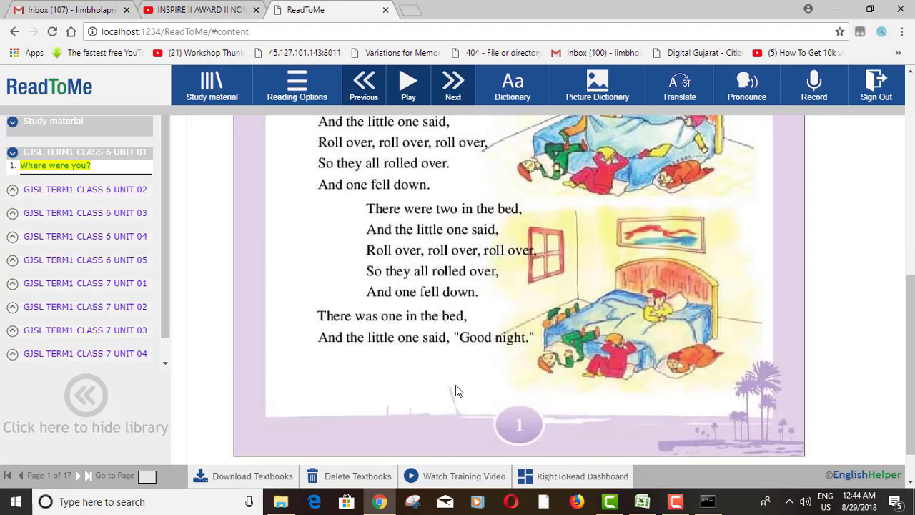
pyautogui.hotkey('ctrl', '-')
pyautogui.hotkey('ctrl', '-')
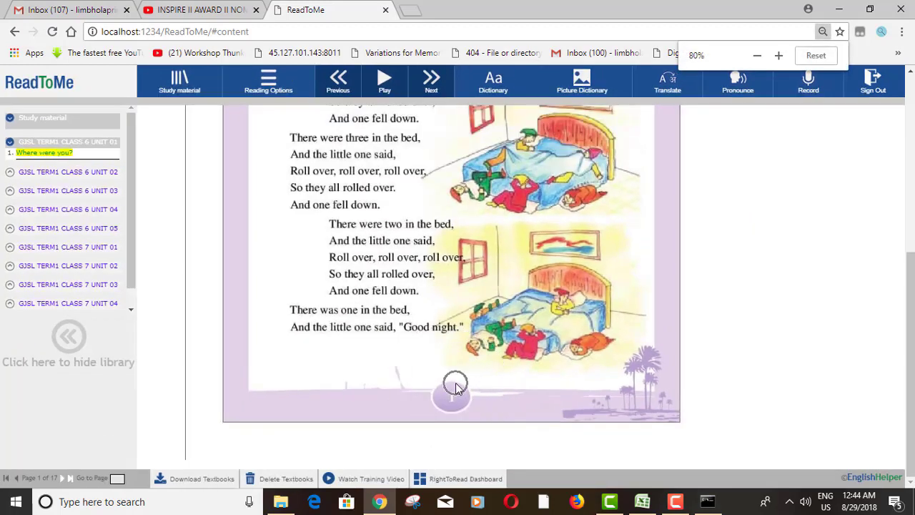
pyautogui.scroll(3, 456, 382)
pyautogui.scroll(2, 450, 372)
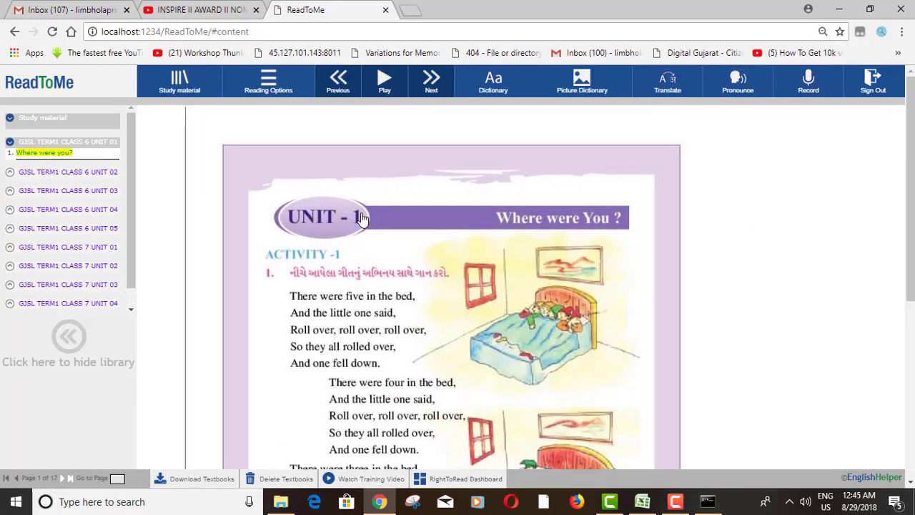
pyautogui.scroll(-1, 414, 339)
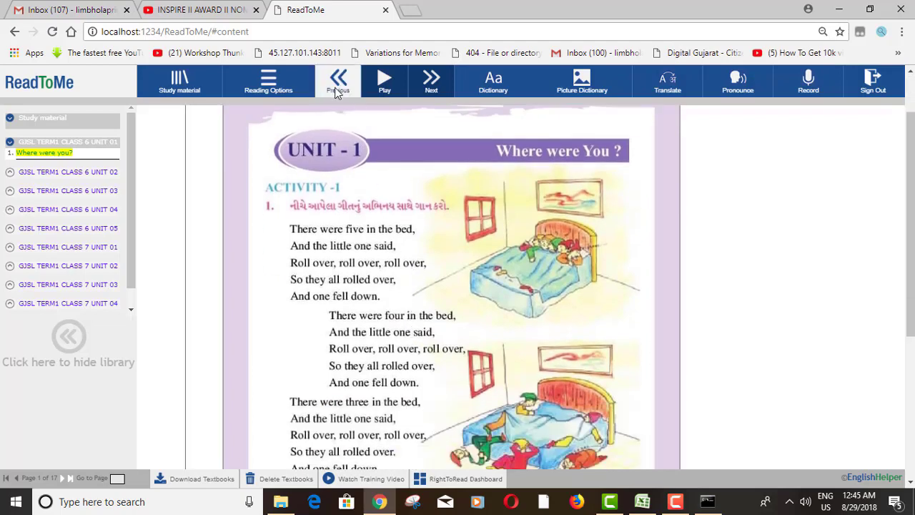
pyautogui.scroll(-4, 400, 329)
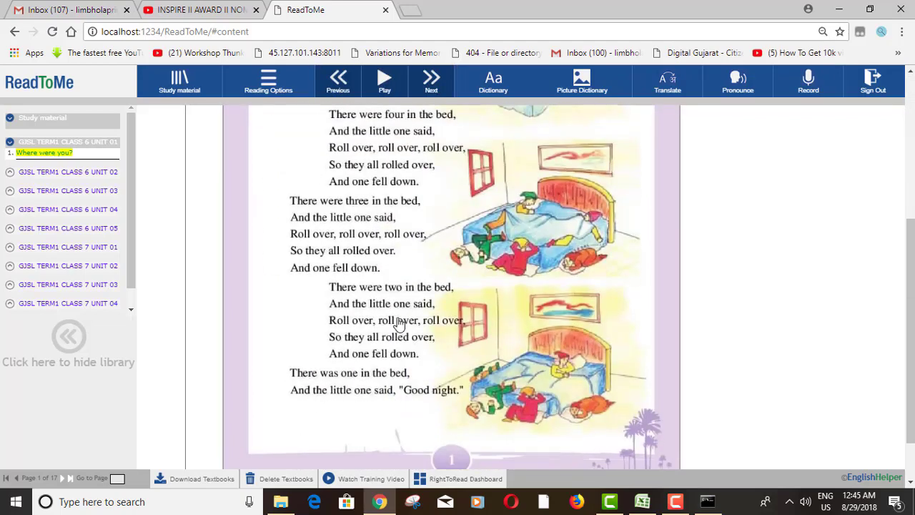
pyautogui.scroll(5, 401, 333)
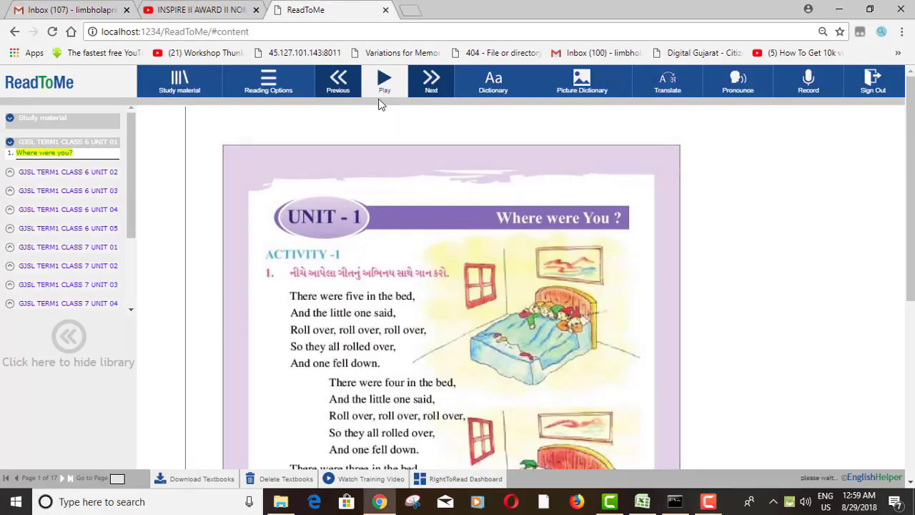
pyautogui.click(383, 90)
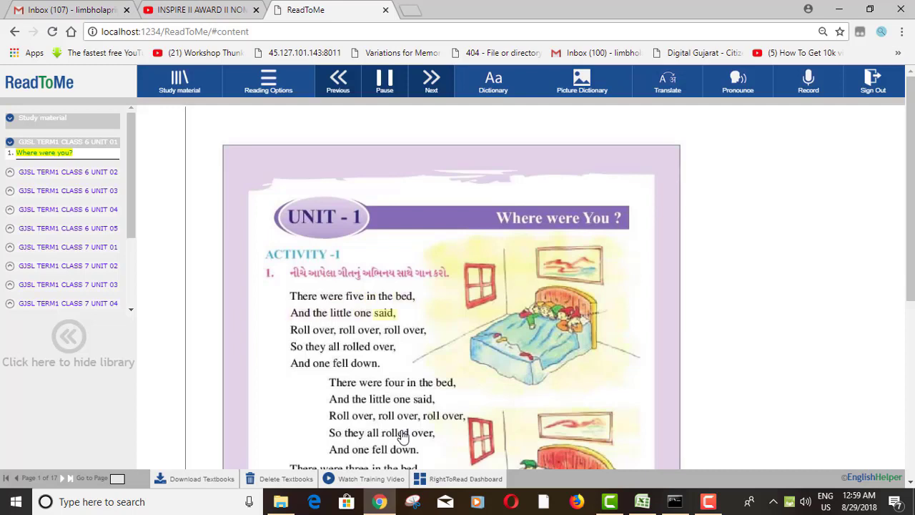
# Pause the poem reading and move to page 2 of 17
pyautogui.click(380, 84)
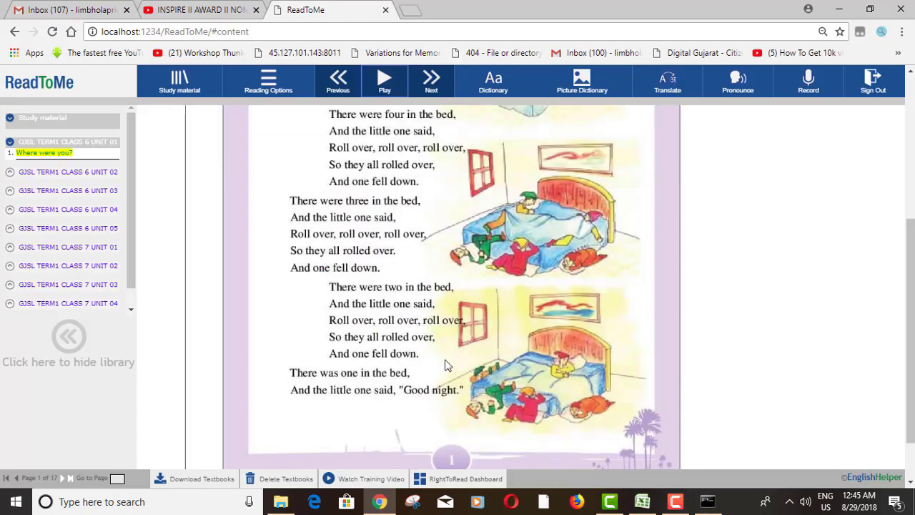
pyautogui.scroll(4, 450, 350)
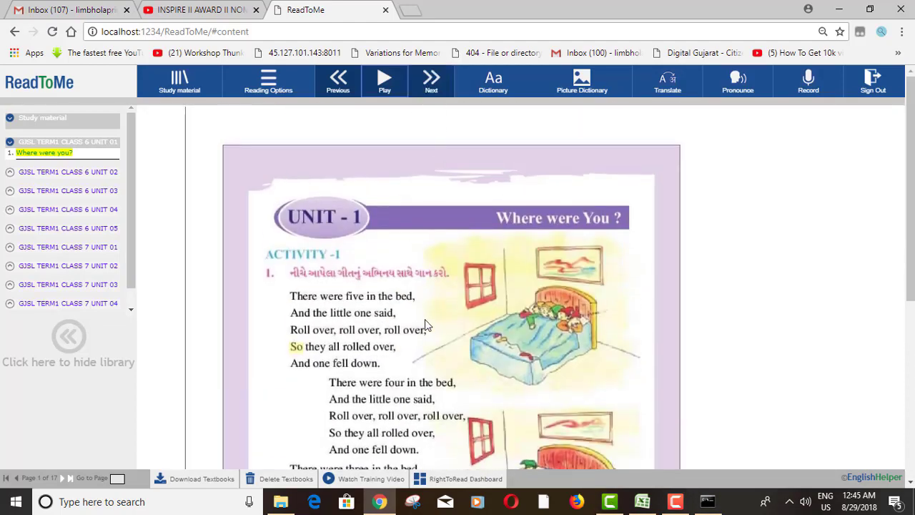
pyautogui.click(427, 92)
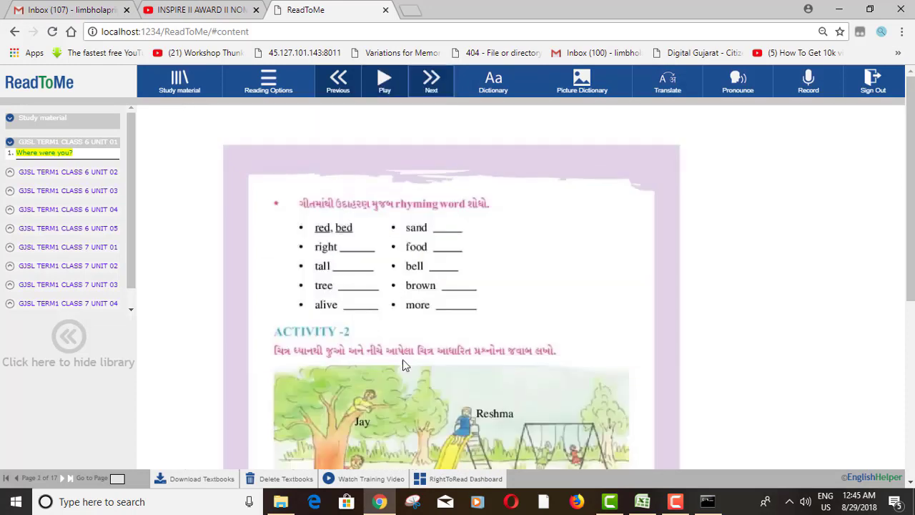
# Read the rhyming-word exercise aloud and pick the word 'sand'
pyautogui.scroll(-4, 403, 396)
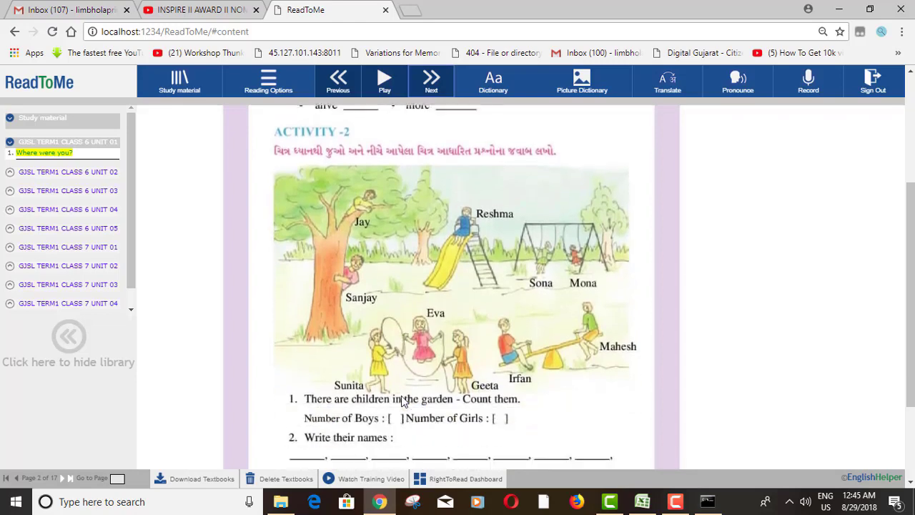
pyautogui.scroll(3, 399, 400)
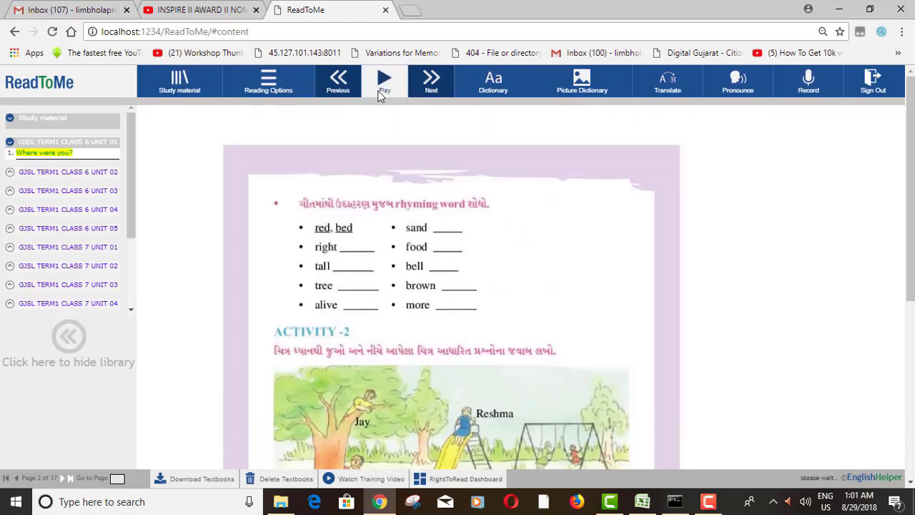
pyautogui.click(385, 80)
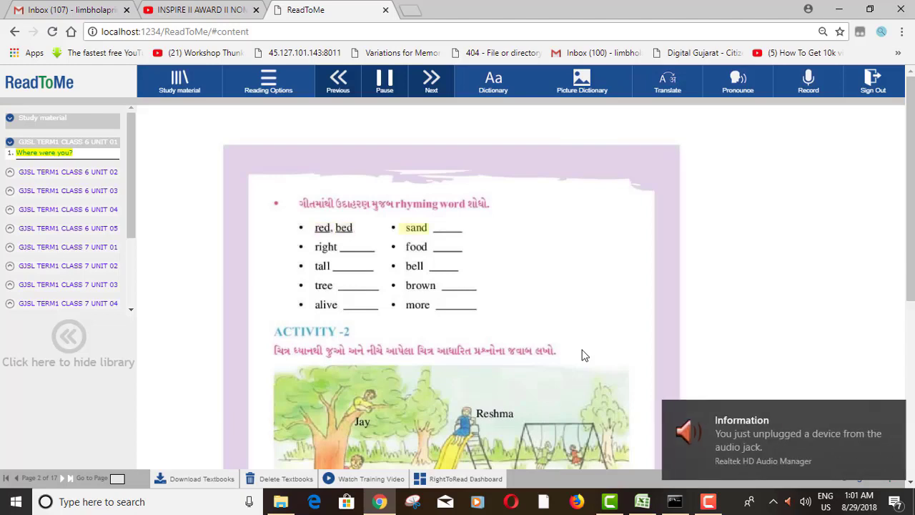
pyautogui.click(716, 503)
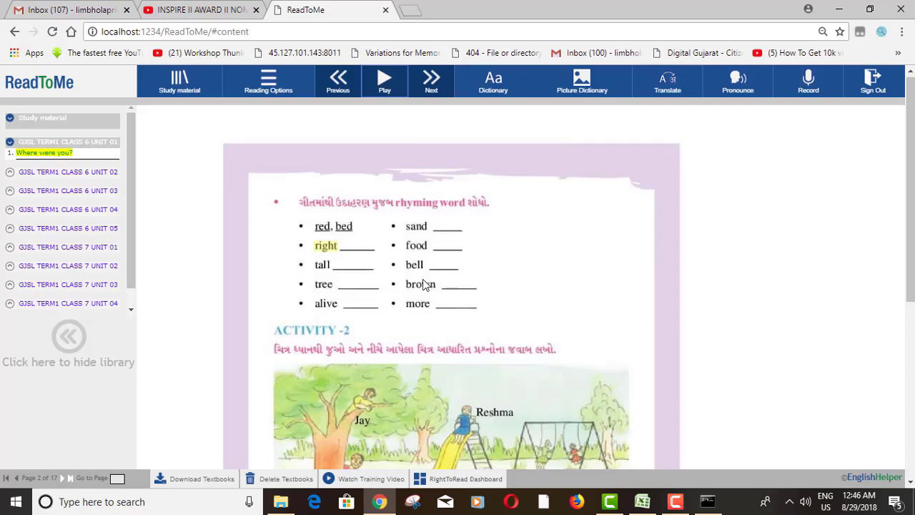
pyautogui.scroll(-1, 420, 306)
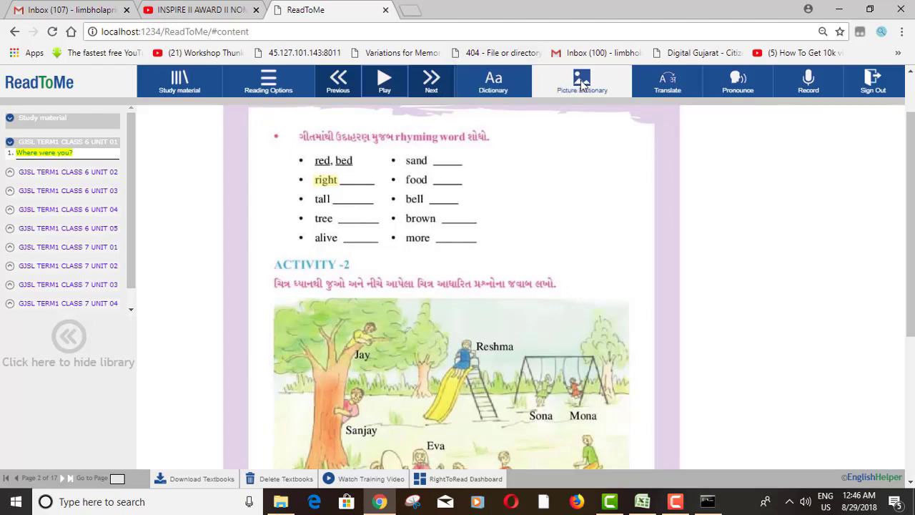
pyautogui.click(416, 163)
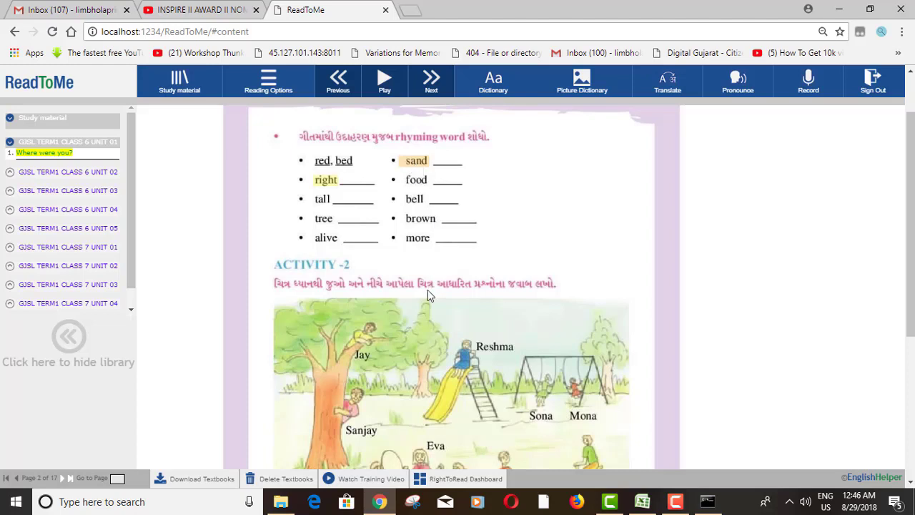
# Look up 'sand' in the dictionary with a taller box and larger text, then view its pictures
pyautogui.click(492, 87)
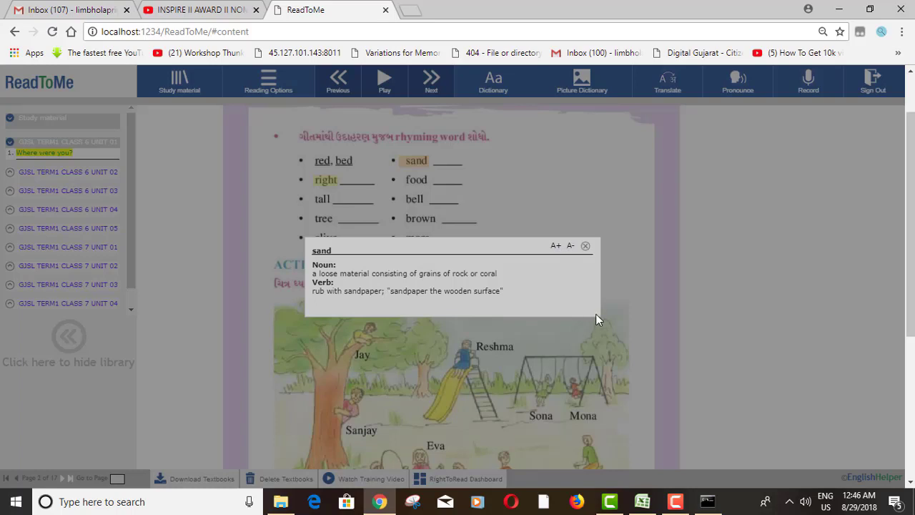
pyautogui.moveTo(596, 314); pyautogui.dragTo(595, 373)
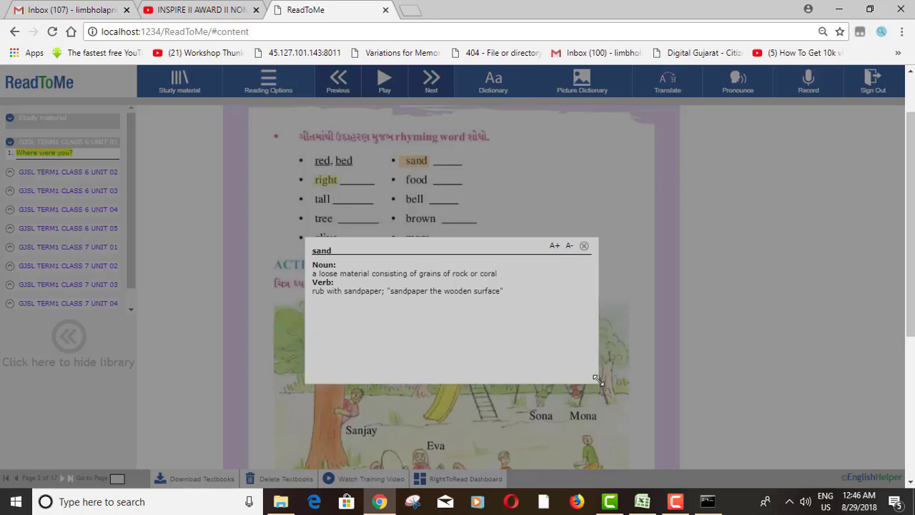
pyautogui.doubleClick(550, 247)
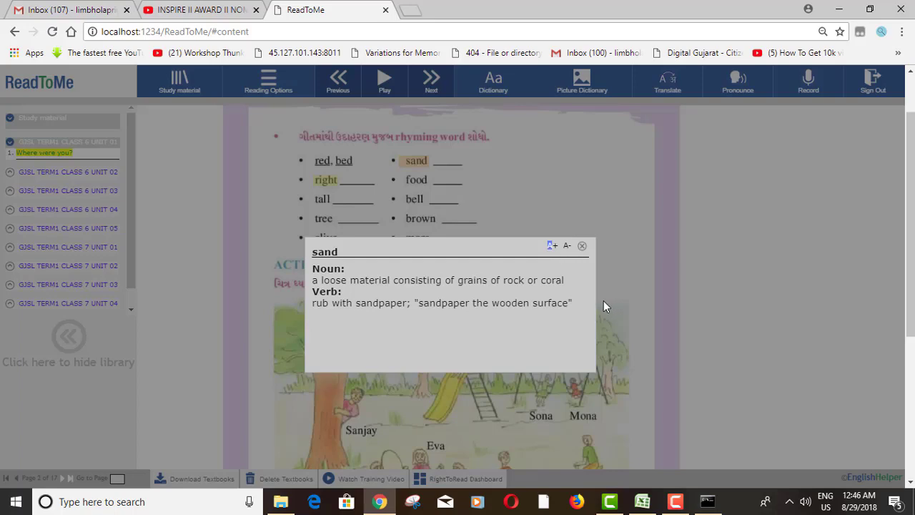
pyautogui.click(582, 246)
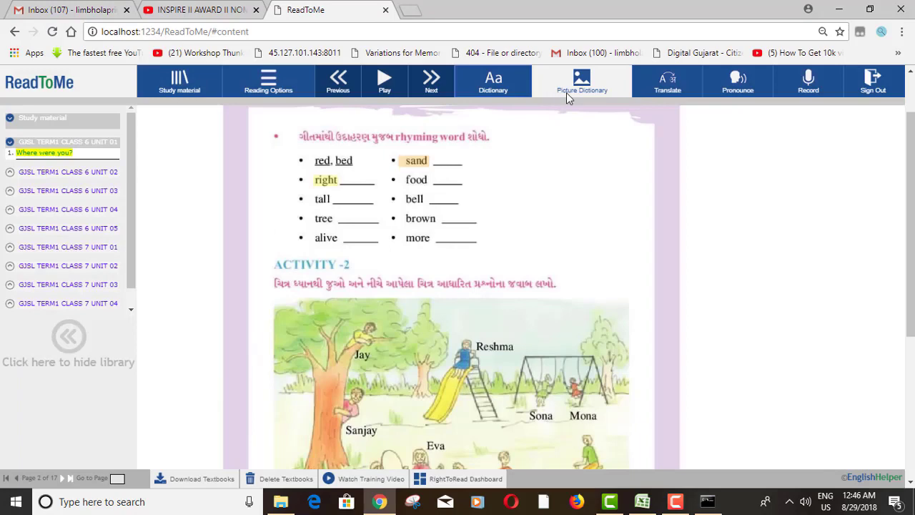
pyautogui.click(566, 92)
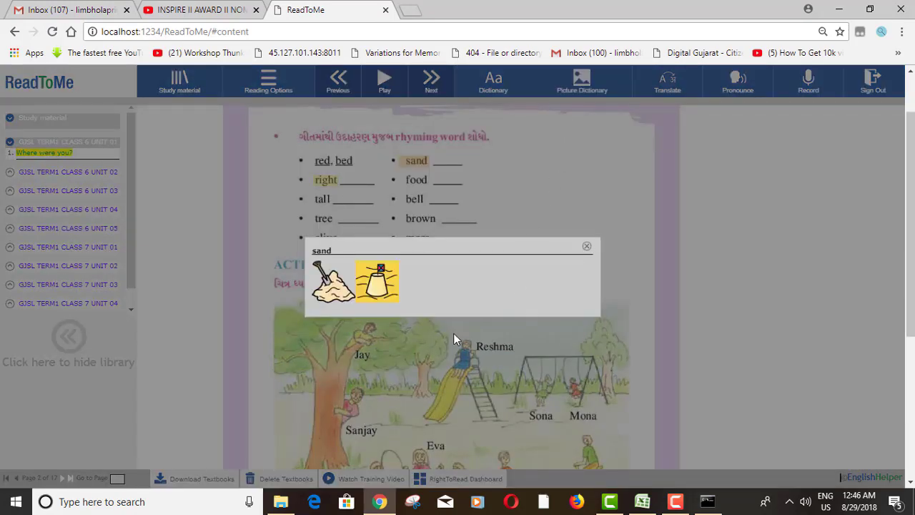
pyautogui.click(585, 248)
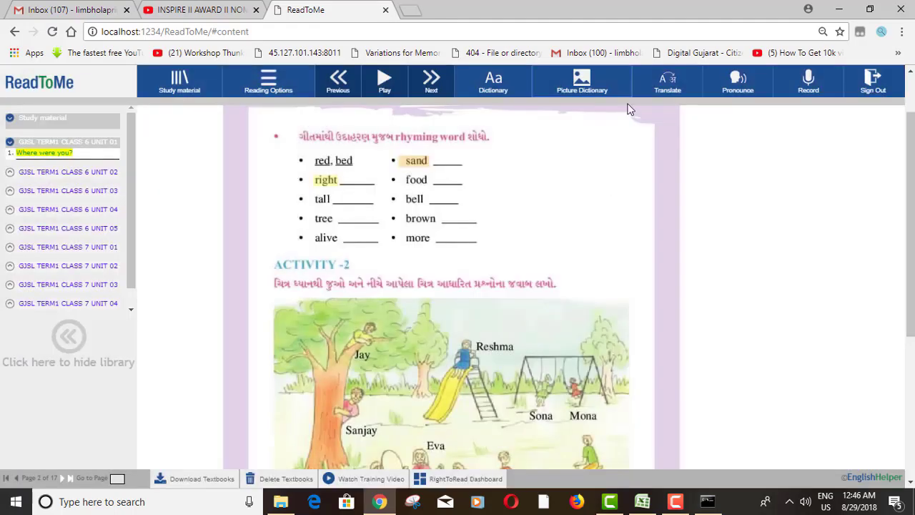
# Translate 'sand', then play its pronunciation twice
pyautogui.click(666, 82)
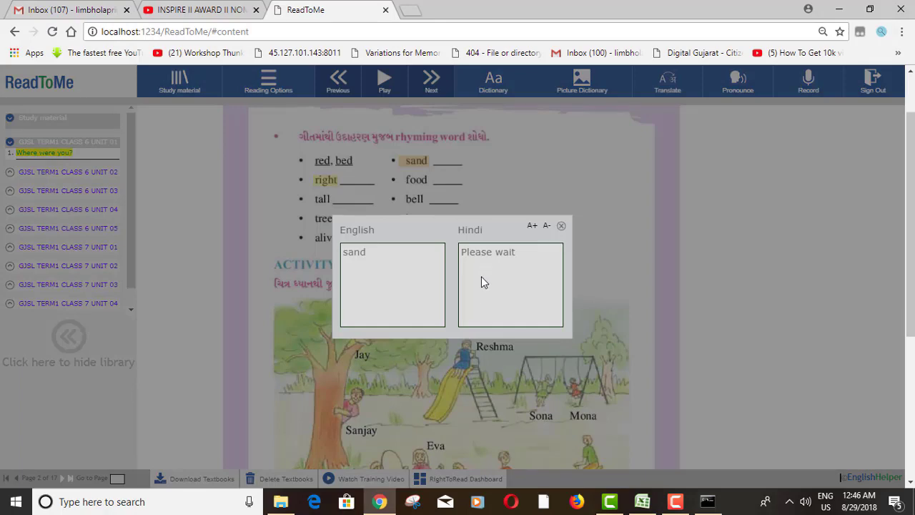
pyautogui.click(561, 226)
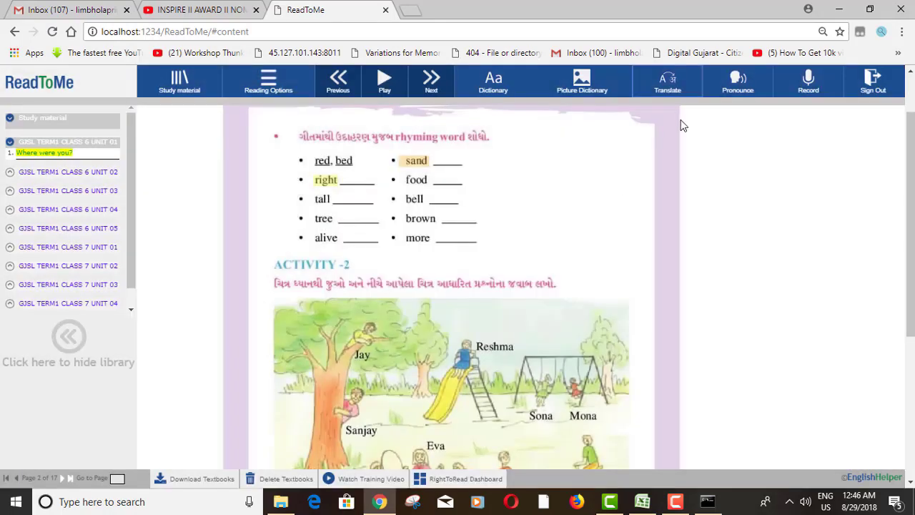
pyautogui.click(737, 87)
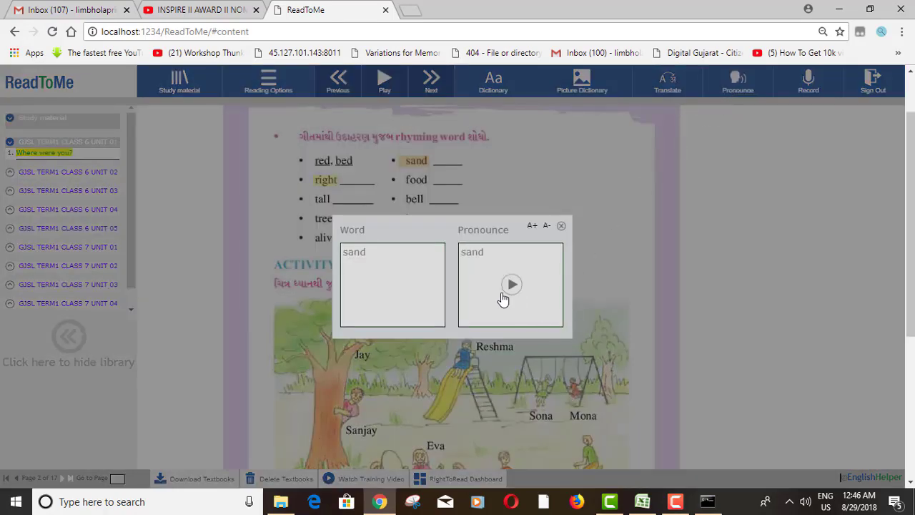
pyautogui.click(512, 285)
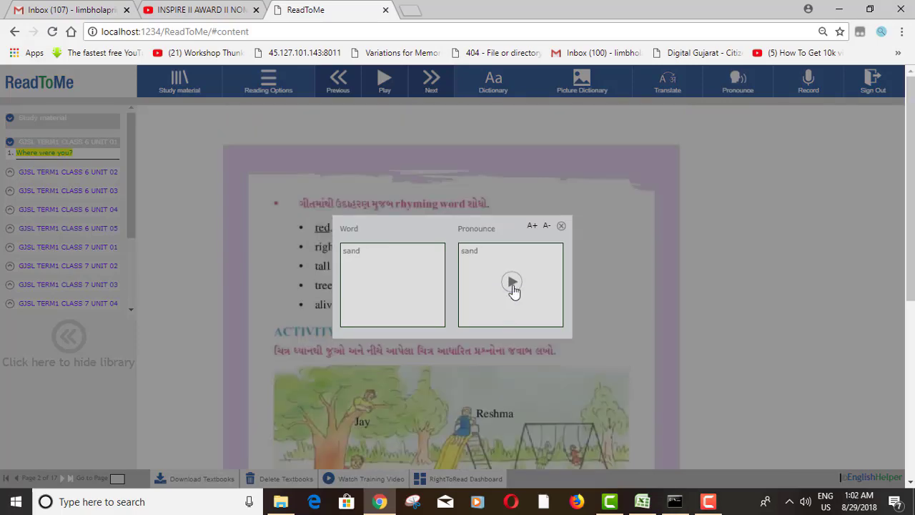
pyautogui.click(512, 284)
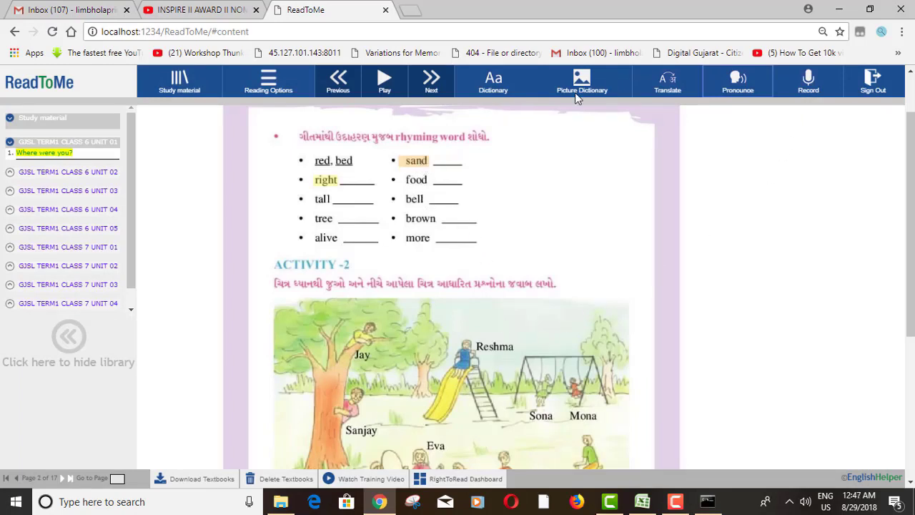
# Lower Reading Speed from 2 to 0 in Reading Options, keeping Gujarati as the translation language
pyautogui.click(268, 83)
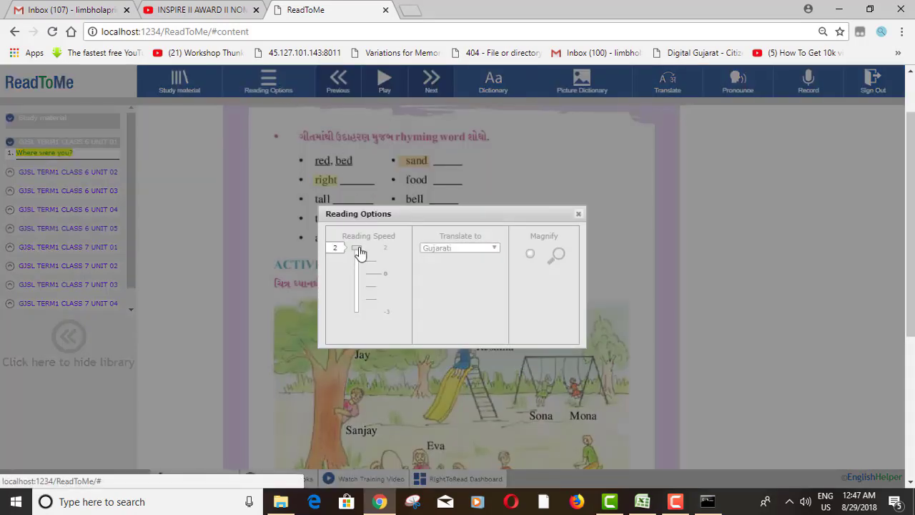
pyautogui.moveTo(359, 253); pyautogui.dragTo(354, 278)
pyautogui.click(464, 247)
pyautogui.click(464, 247)
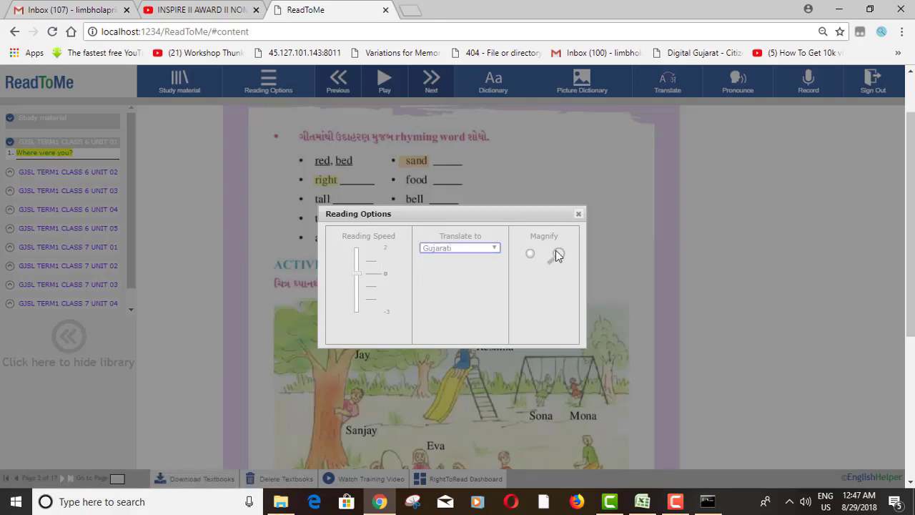
pyautogui.click(578, 214)
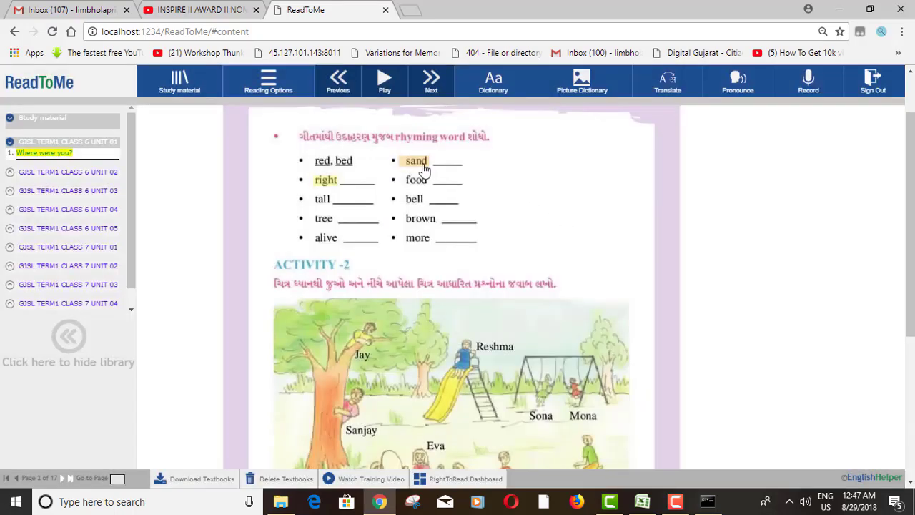
pyautogui.click(667, 84)
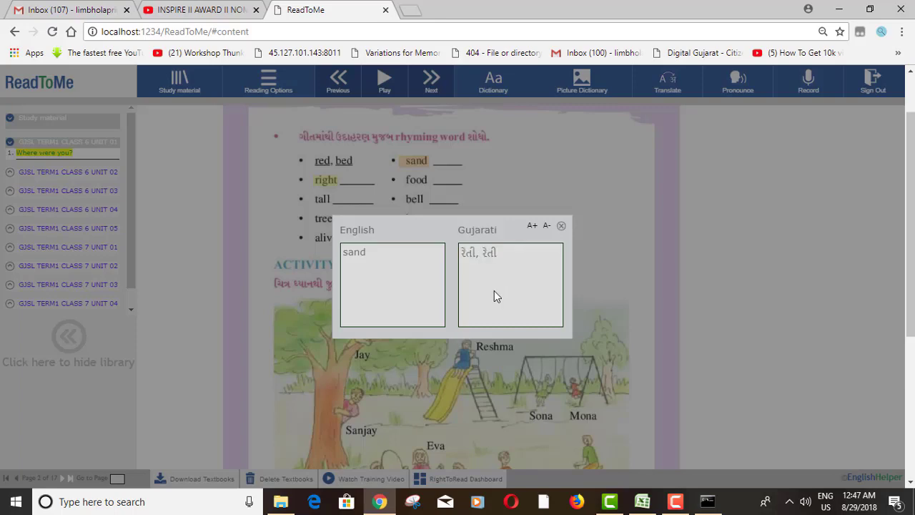
# Dismiss the Gujarati translation of 'sand', hear it pronounced, and resume reading the page aloud
pyautogui.click(561, 227)
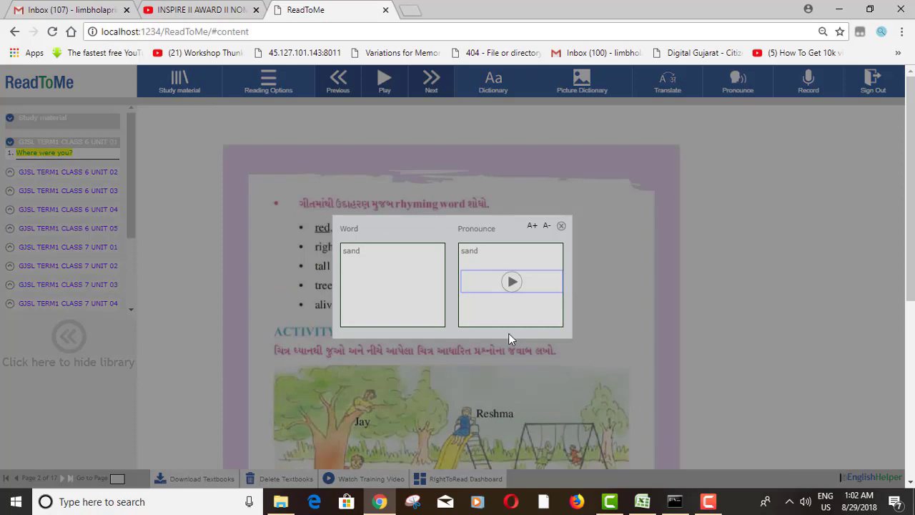
pyautogui.click(512, 283)
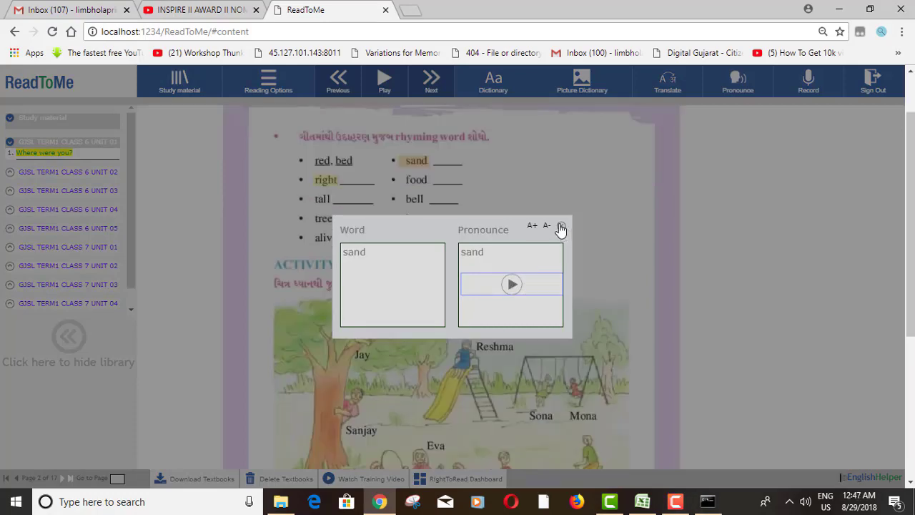
pyautogui.click(562, 227)
pyautogui.click(384, 80)
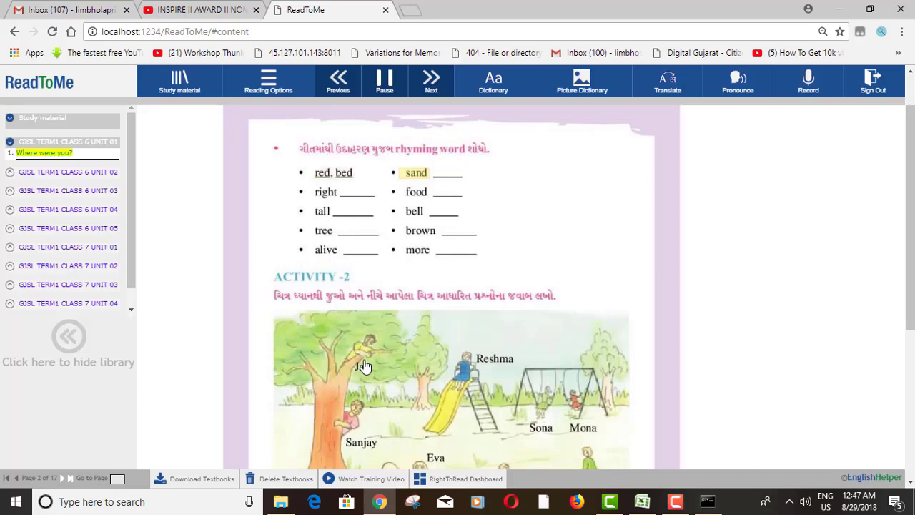
# Pause reading, turn on Magnify in Reading Options, and inspect page 2 through the lens
pyautogui.click(262, 83)
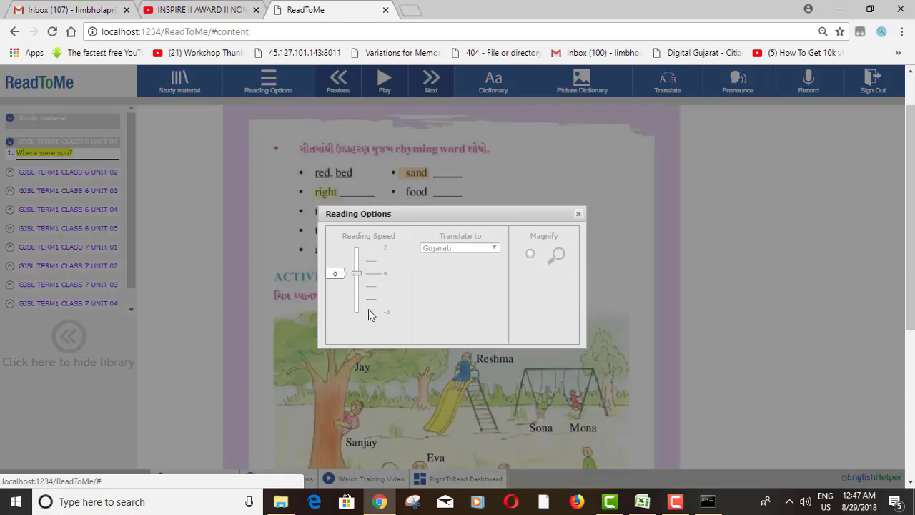
pyautogui.click(530, 256)
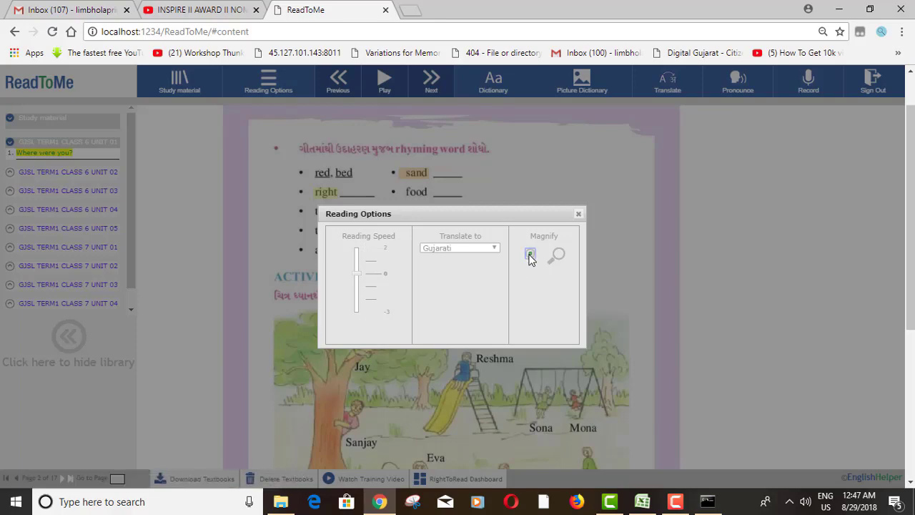
pyautogui.click(578, 213)
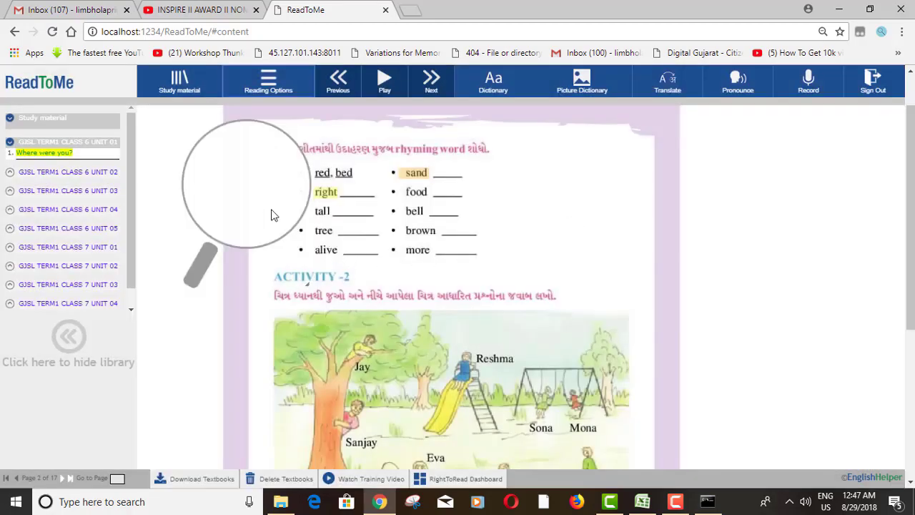
pyautogui.scroll(-1, 270, 215)
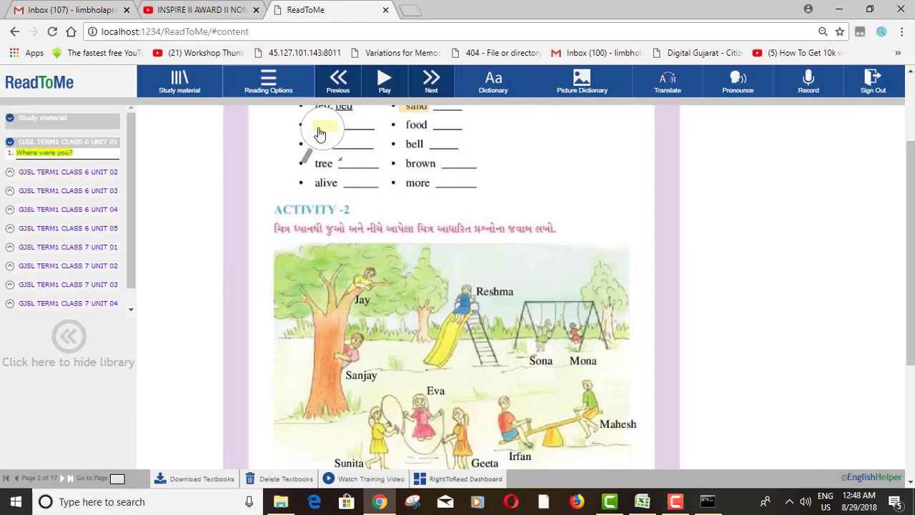
pyautogui.scroll(2, 320, 136)
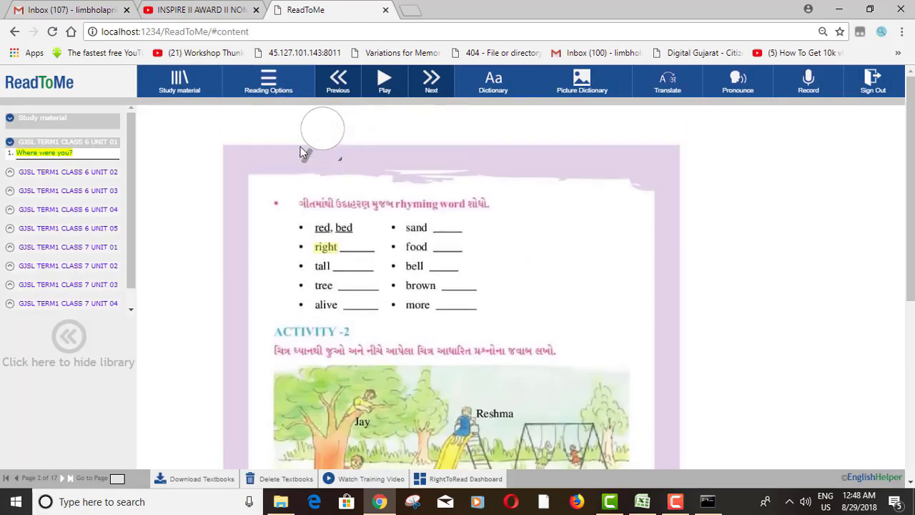
# Switch the magnifier back off in Reading Options and move to the next page
pyautogui.click(276, 89)
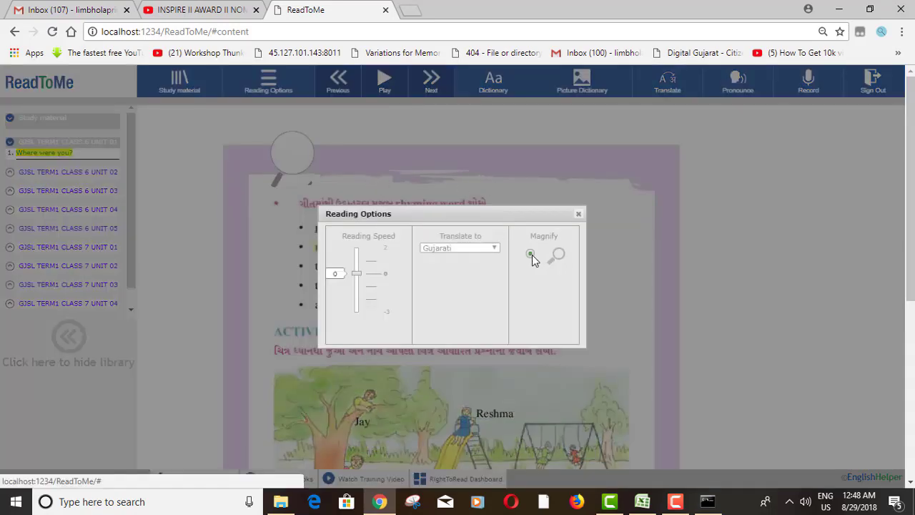
pyautogui.click(578, 215)
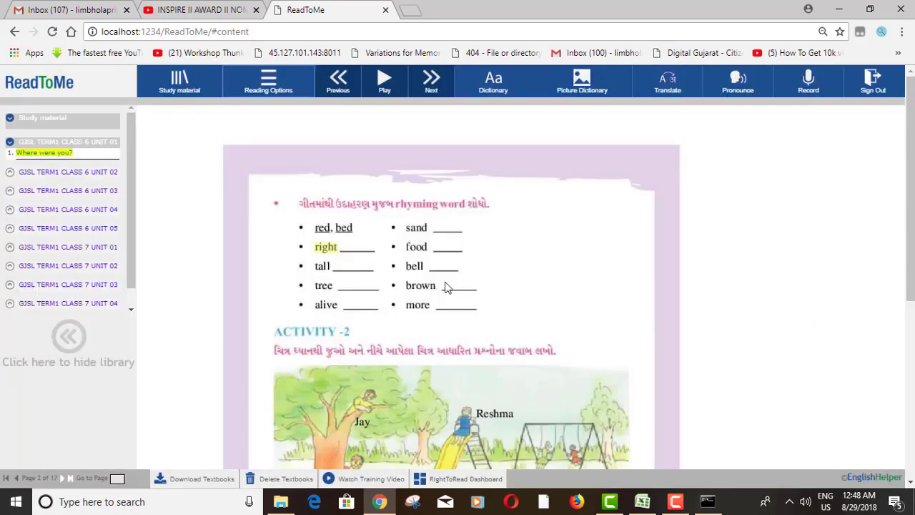
pyautogui.scroll(-4, 443, 376)
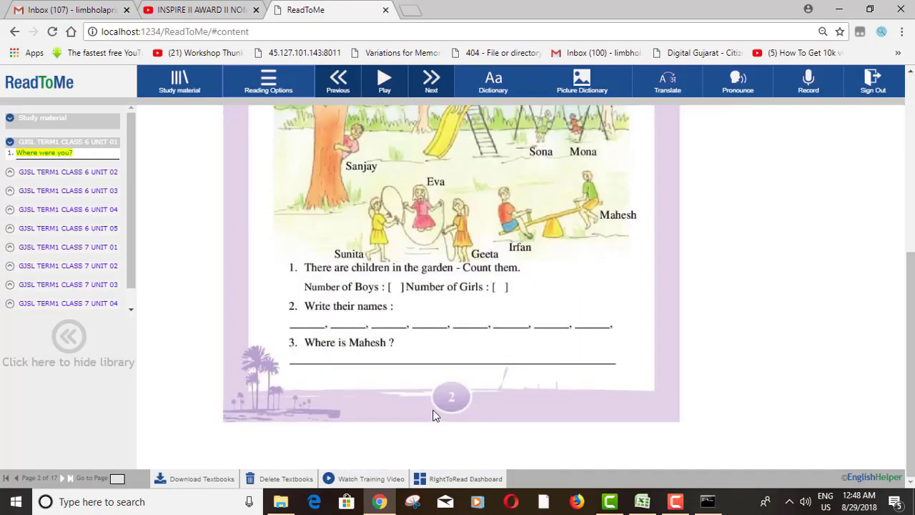
pyautogui.scroll(3, 443, 422)
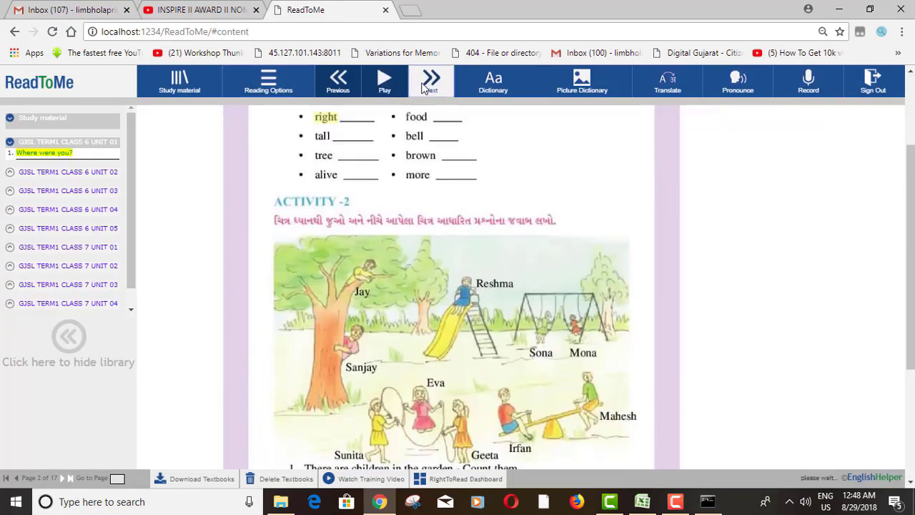
pyautogui.click(425, 84)
# Look up the word 'give' from the Activity 3 dialogue in the dictionary
pyautogui.scroll(-3, 431, 362)
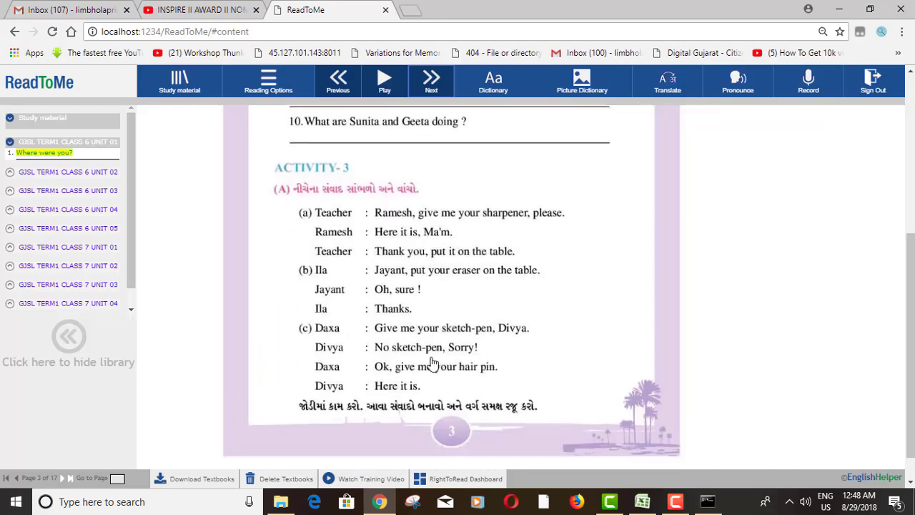
pyautogui.doubleClick(399, 337)
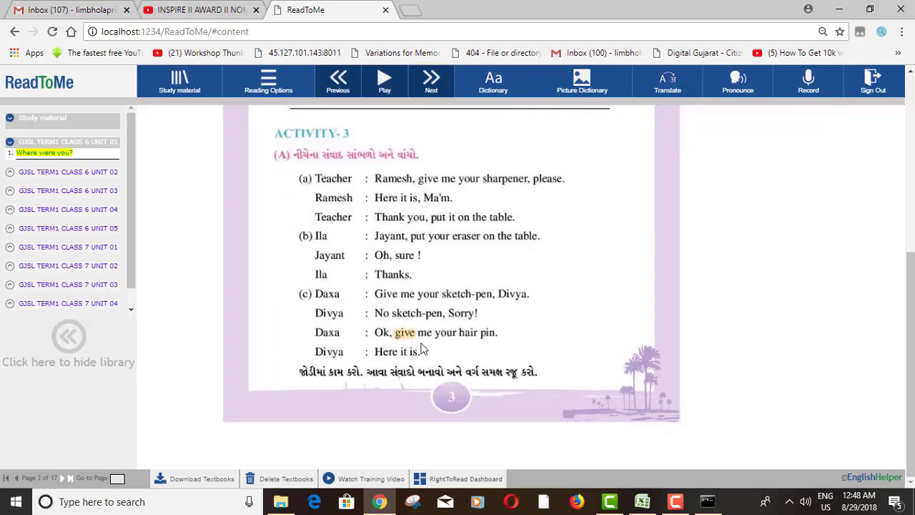
pyautogui.click(493, 81)
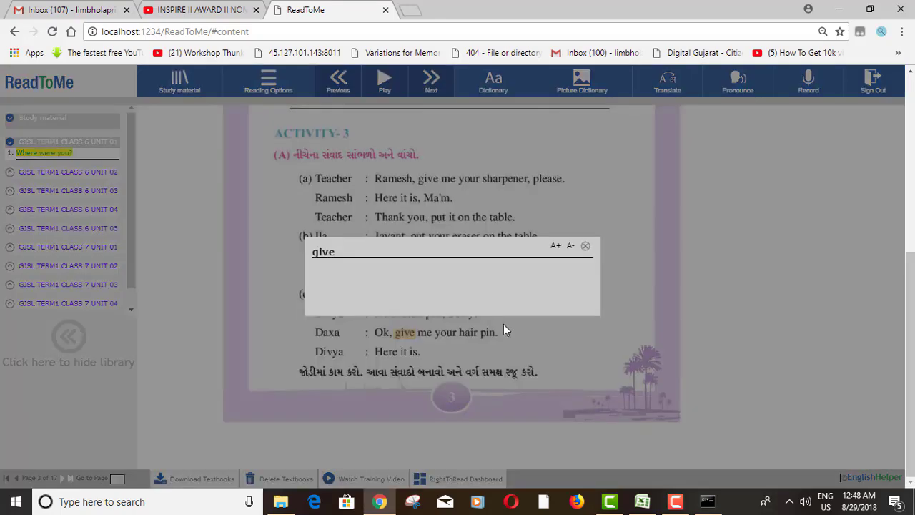
pyautogui.click(584, 247)
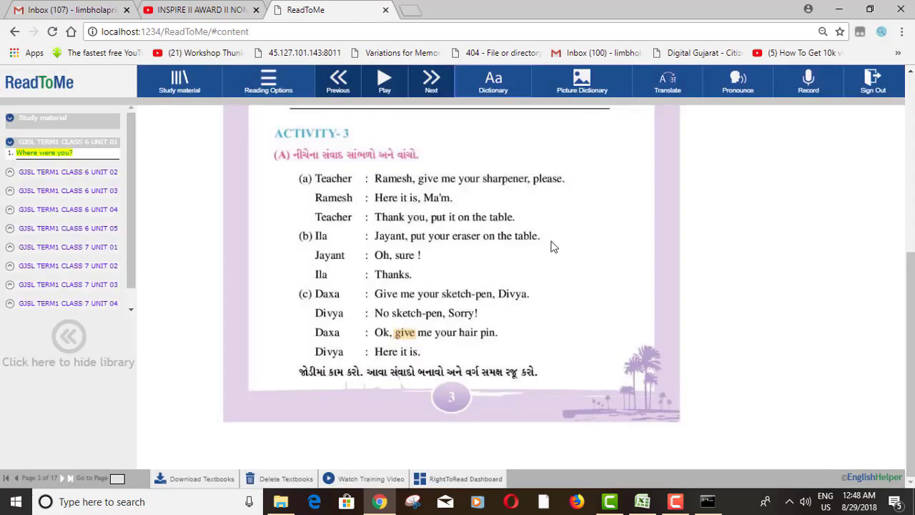
# Expand CLASS 6 UNIT 03, CLASS 7 UNIT 02 and CLASS 7 UNIT 03 in the library
pyautogui.click(78, 192)
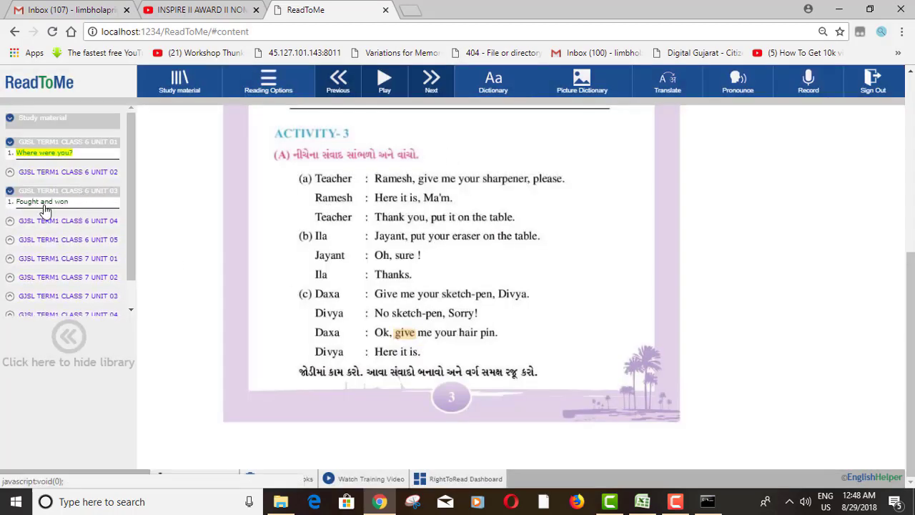
pyautogui.click(50, 277)
pyautogui.click(47, 311)
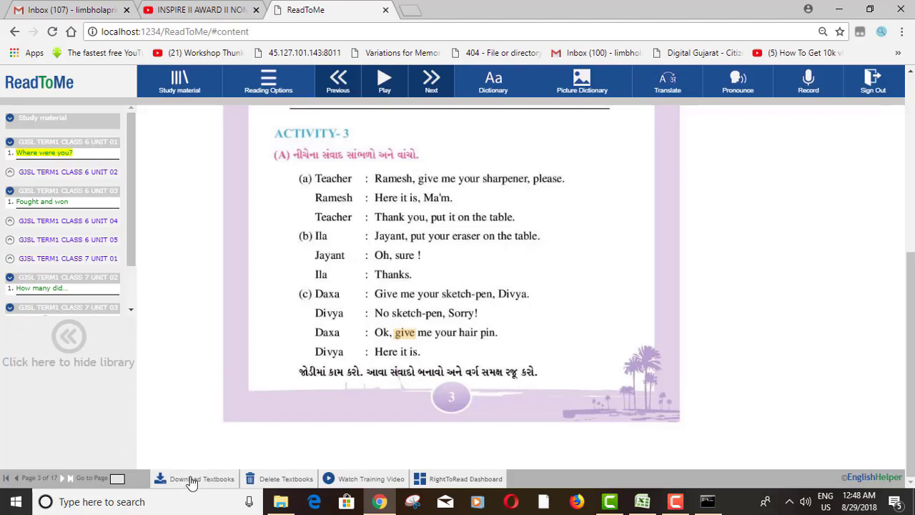
# Try Download Textbooks and dismiss the no-internet message
pyautogui.click(192, 481)
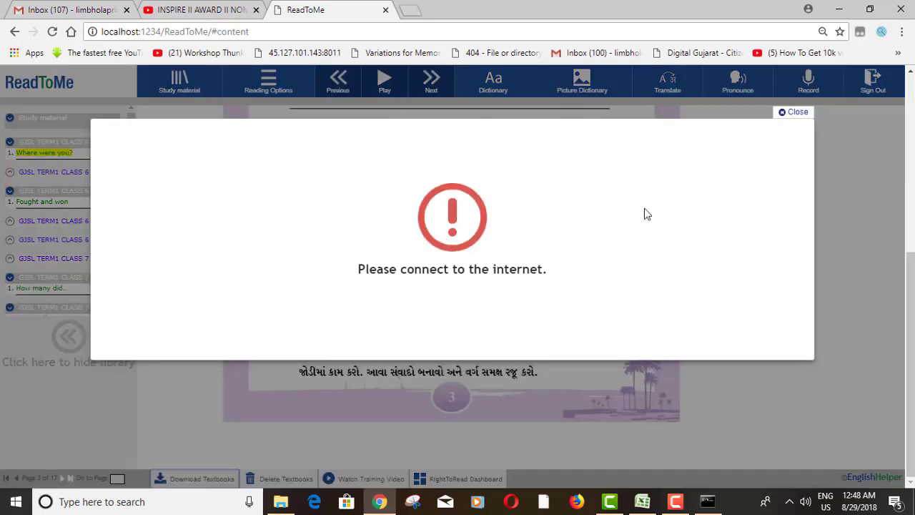
pyautogui.click(796, 113)
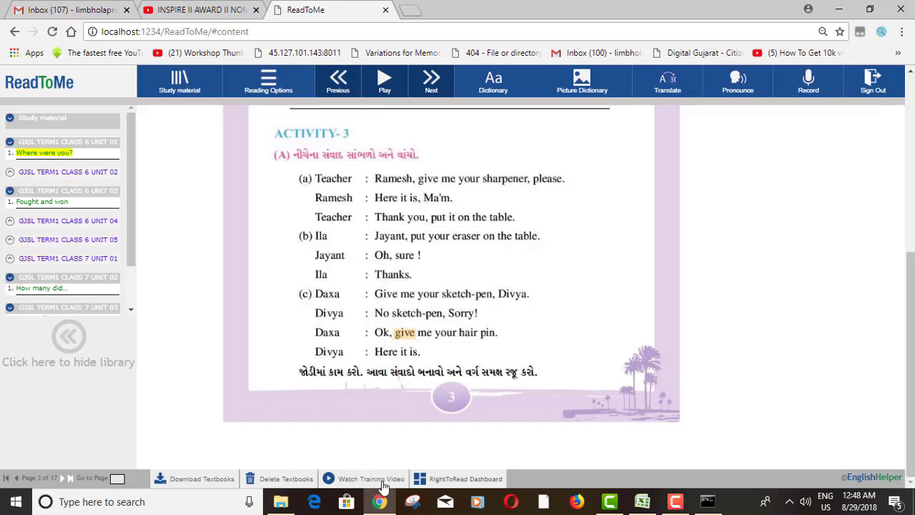
pyautogui.click(790, 503)
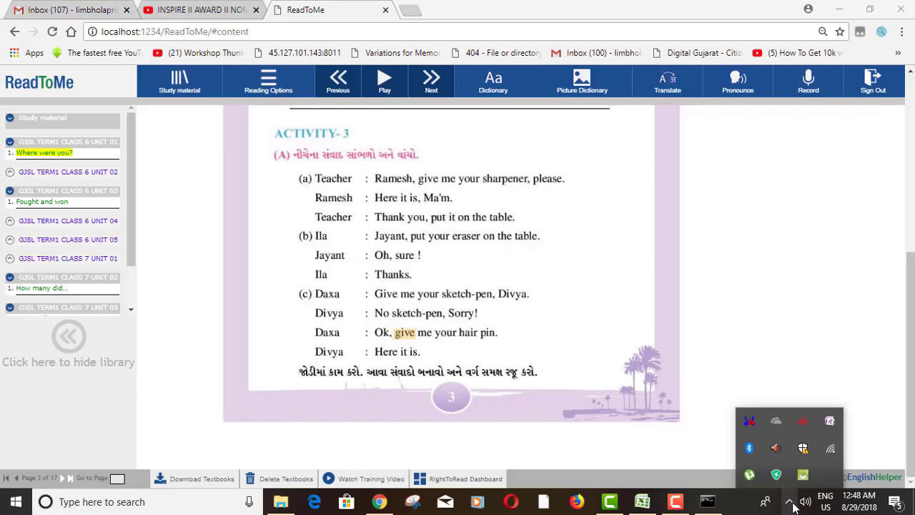
# View the training video, open the RightToRead dashboard in a new tab, then return to ReadToMe
pyautogui.click(382, 479)
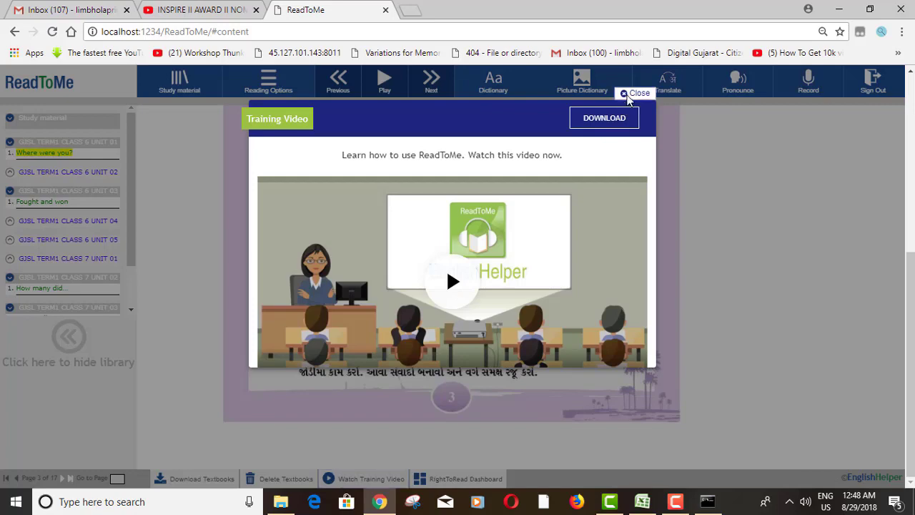
pyautogui.click(634, 93)
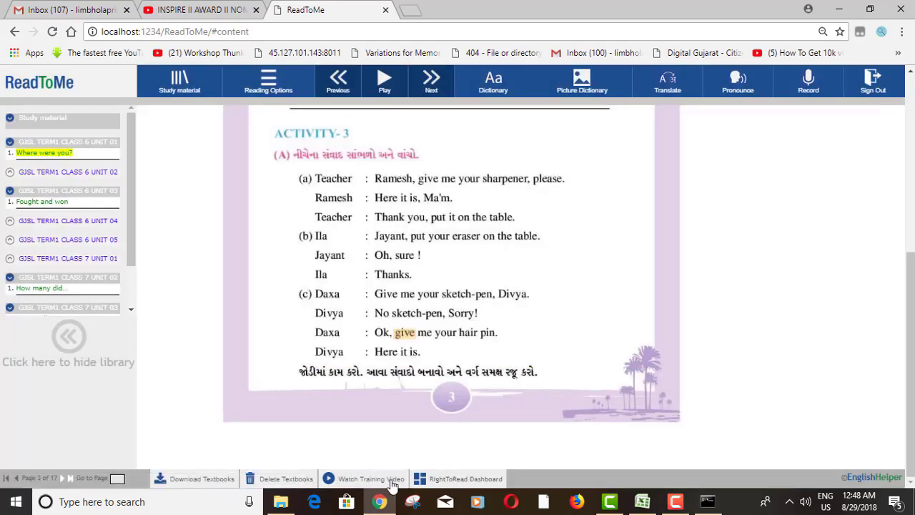
pyautogui.click(462, 480)
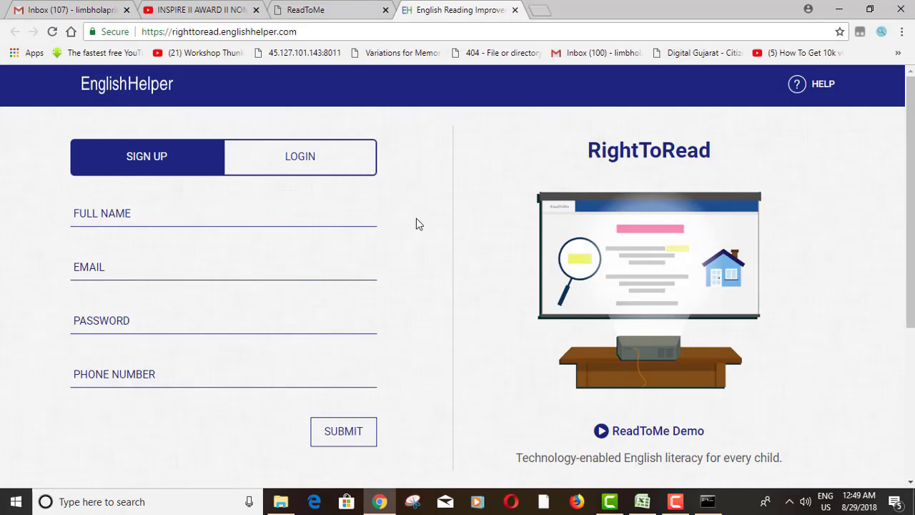
pyautogui.click(318, 13)
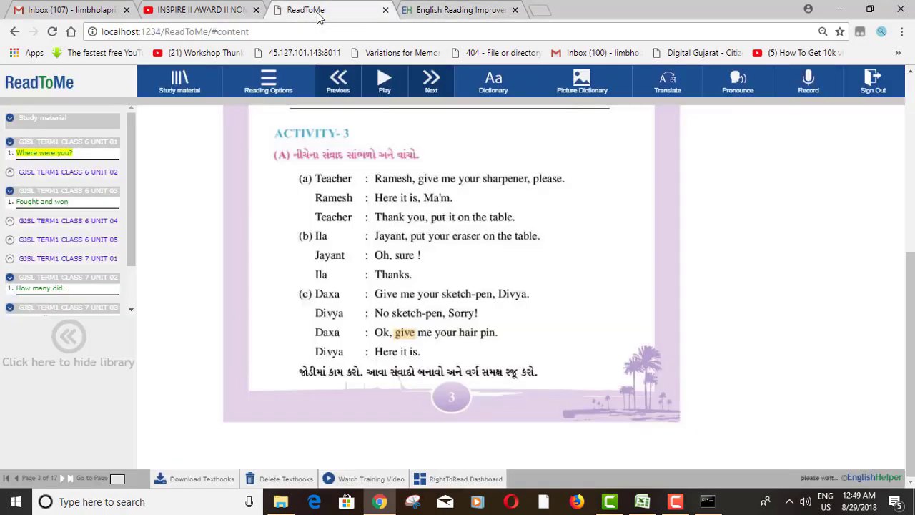
# Select all five GJ SL TERM 1 CLASS 8 chapters and download them
pyautogui.click(204, 479)
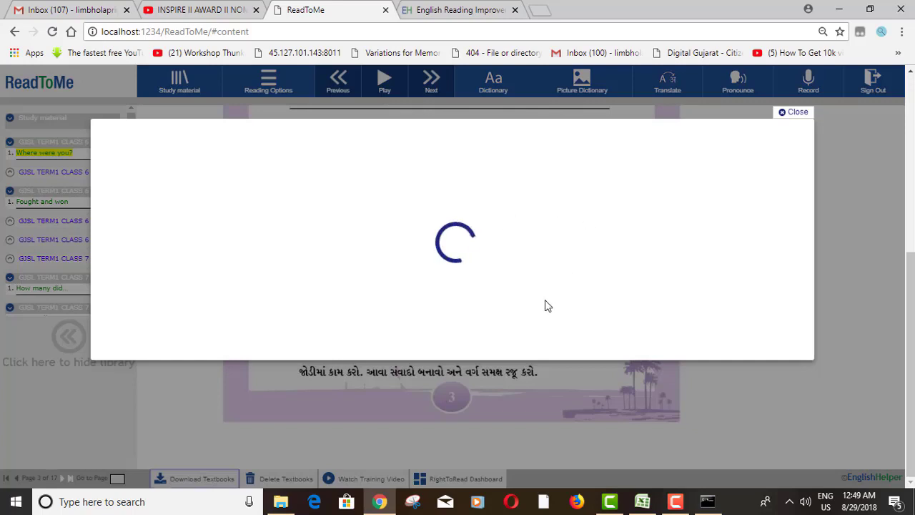
pyautogui.scroll(-1, 247, 304)
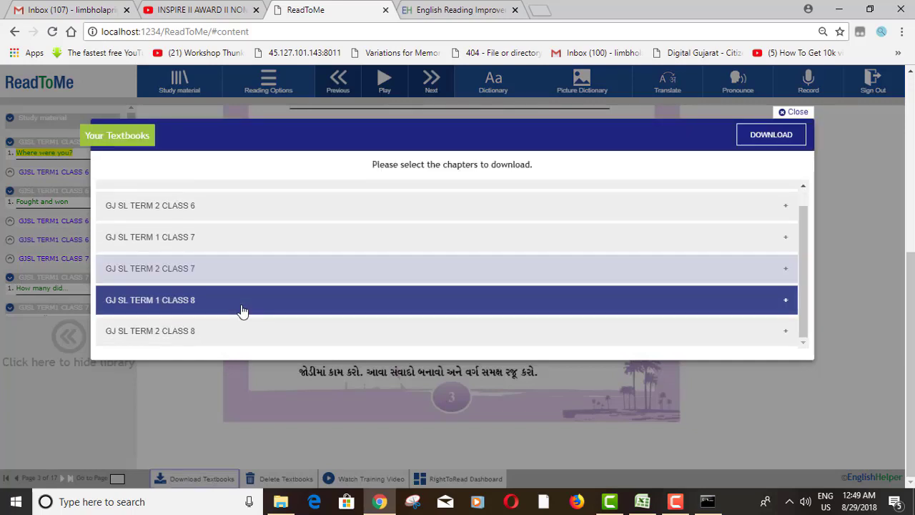
pyautogui.click(216, 306)
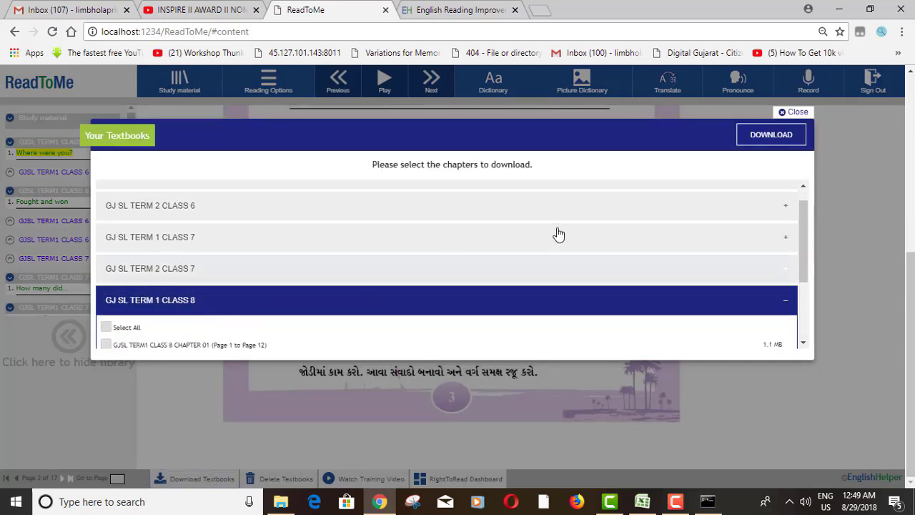
pyautogui.click(108, 328)
pyautogui.scroll(-3, 710, 321)
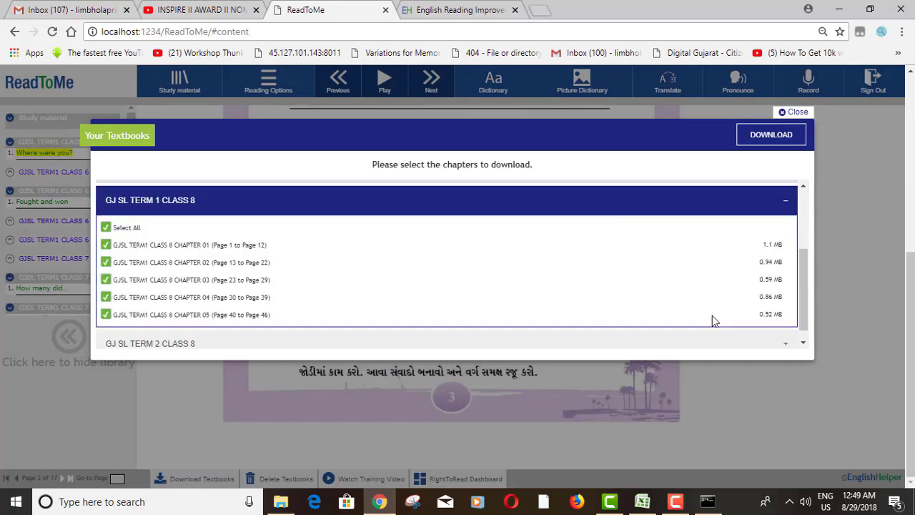
pyautogui.click(752, 135)
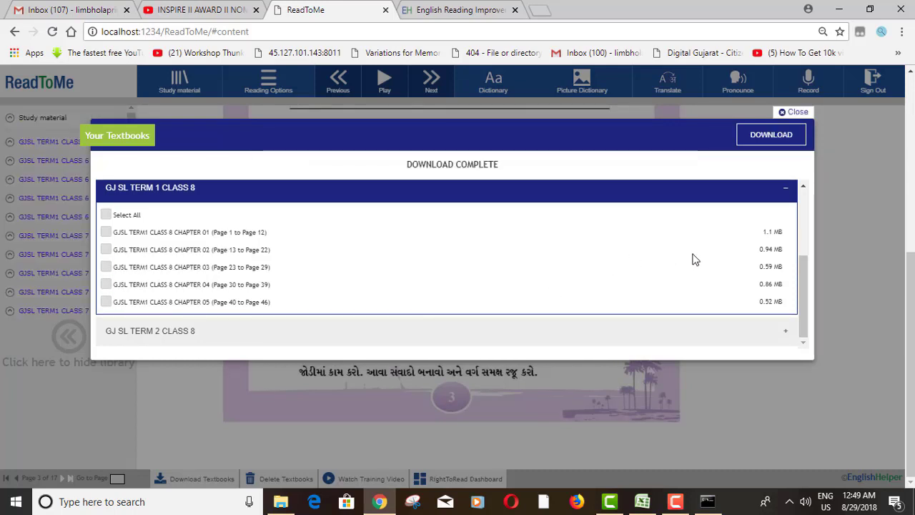
pyautogui.click(793, 113)
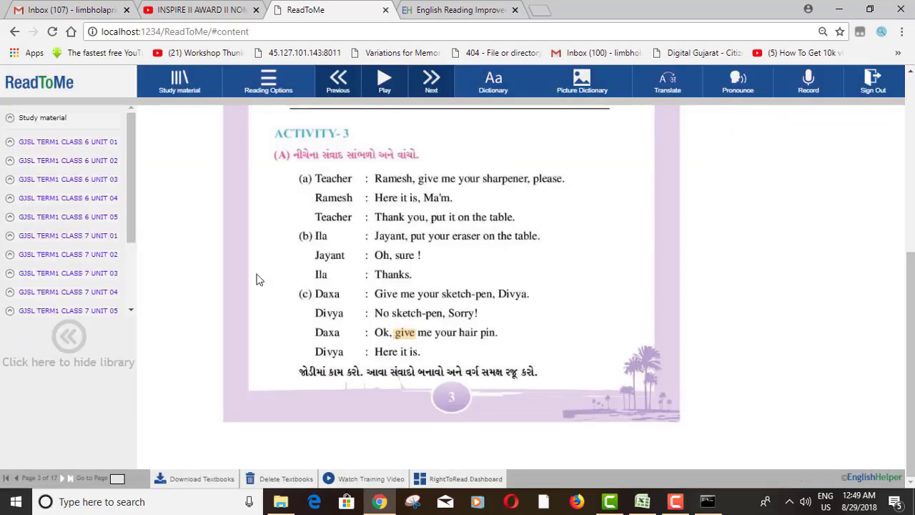
# Check the library's Class 8 units, then sign out and confirm with Yes
pyautogui.scroll(-2, 91, 291)
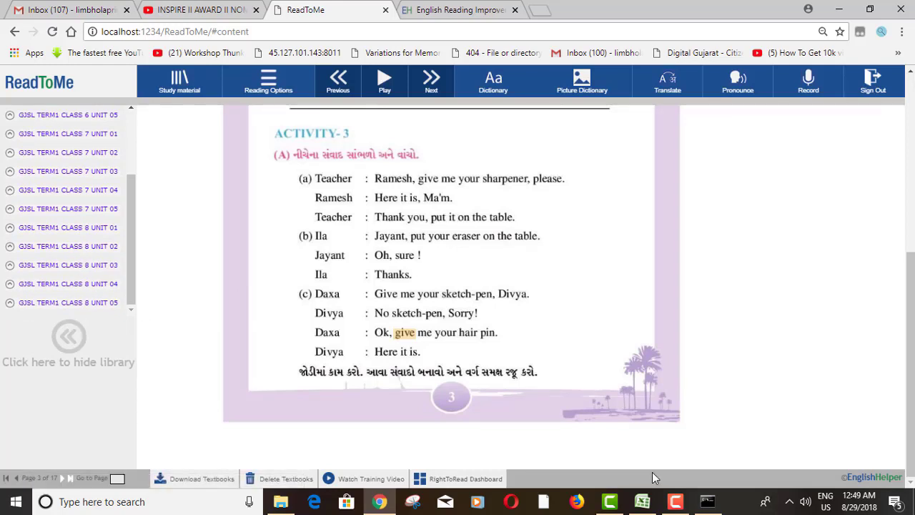
pyautogui.scroll(5, 800, 350)
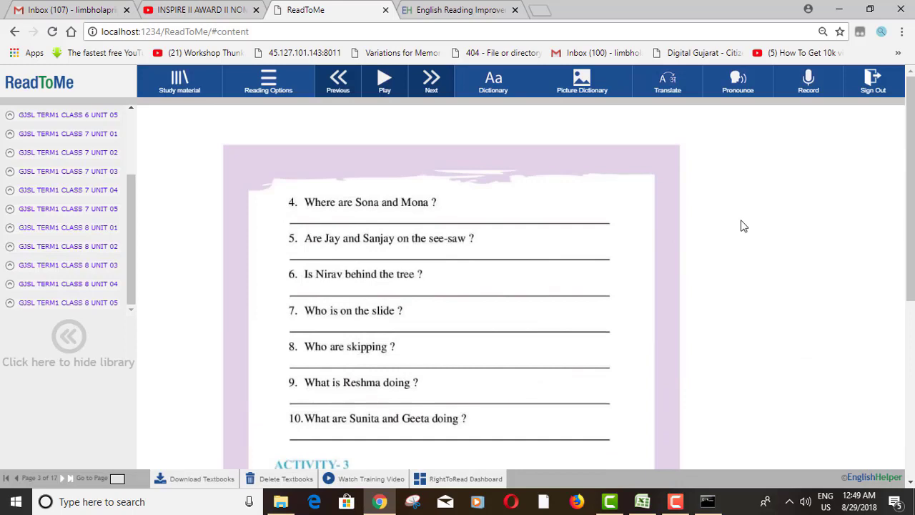
pyautogui.click(870, 97)
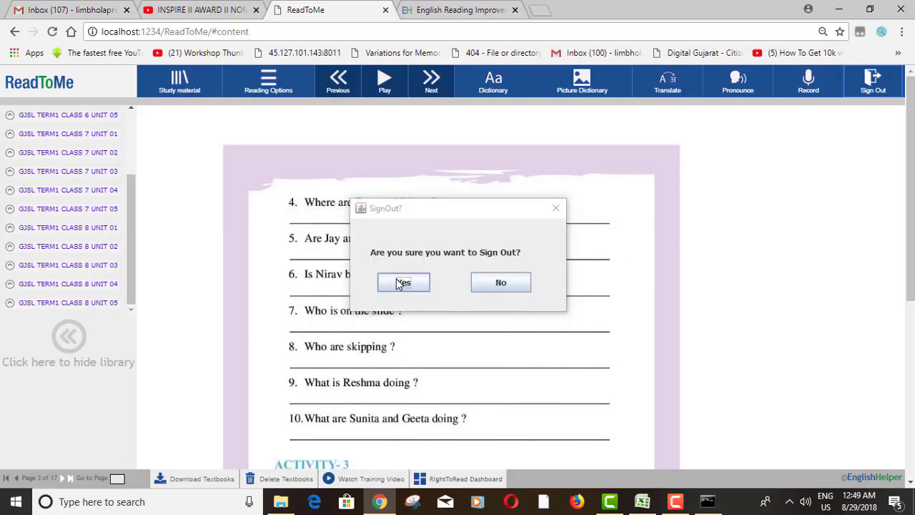
pyautogui.click(399, 283)
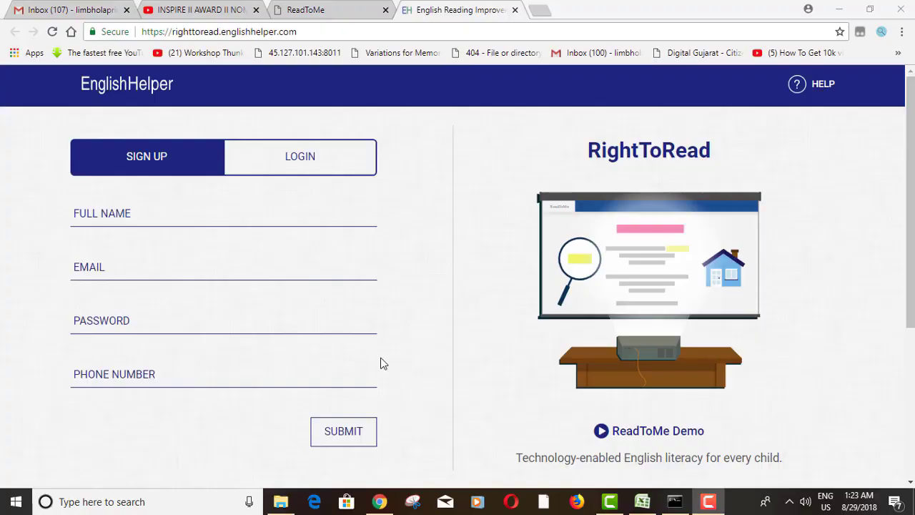